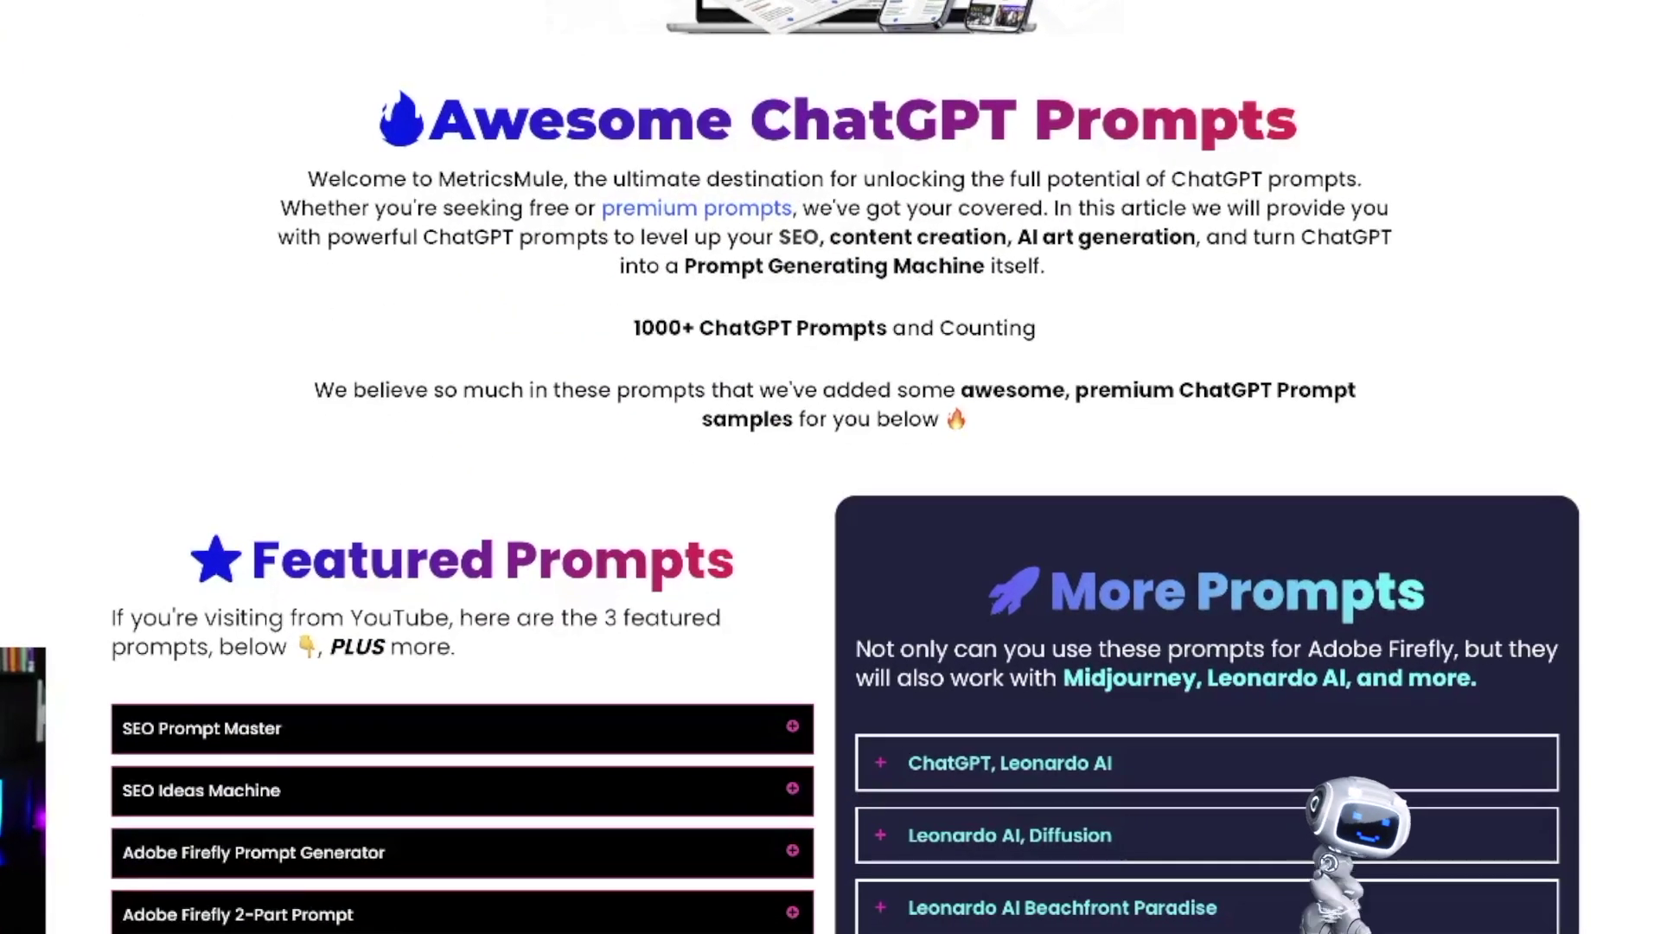
- Scroll through the SEO Mastery Prompt field and drag-select the full SEXYO prompt text
{"action": "scroll", "coordinate": [305, 372], "scroll_direction": "down", "scroll_amount": 2}
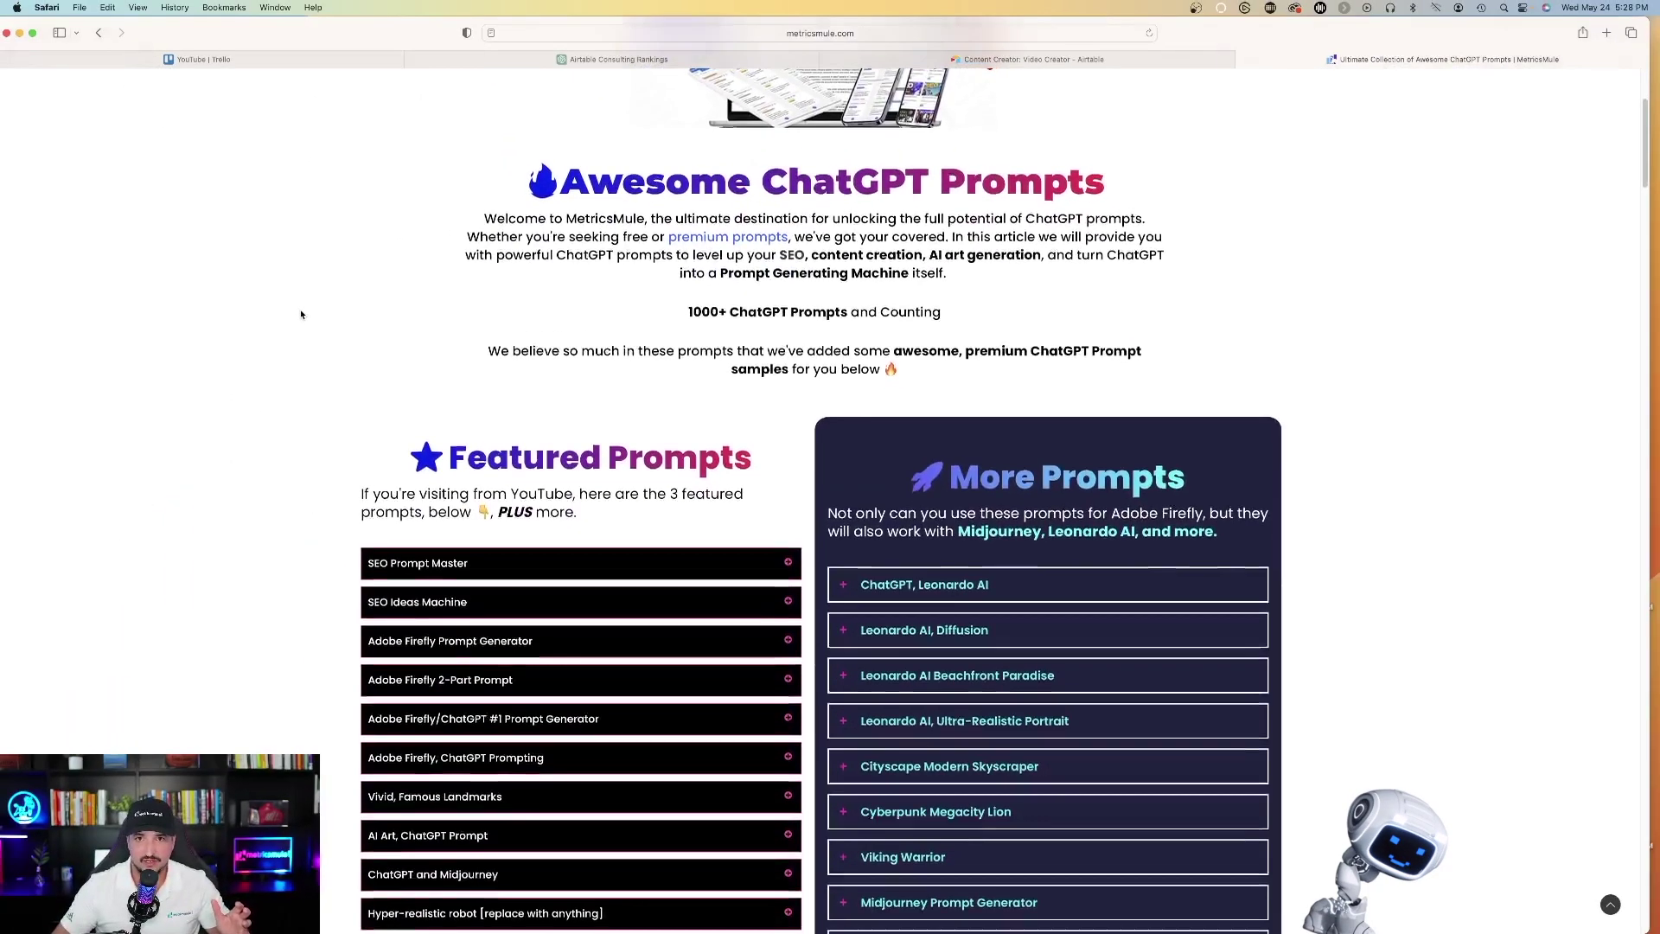
{"action": "scroll", "coordinate": [271, 329], "scroll_direction": "down", "scroll_amount": 5}
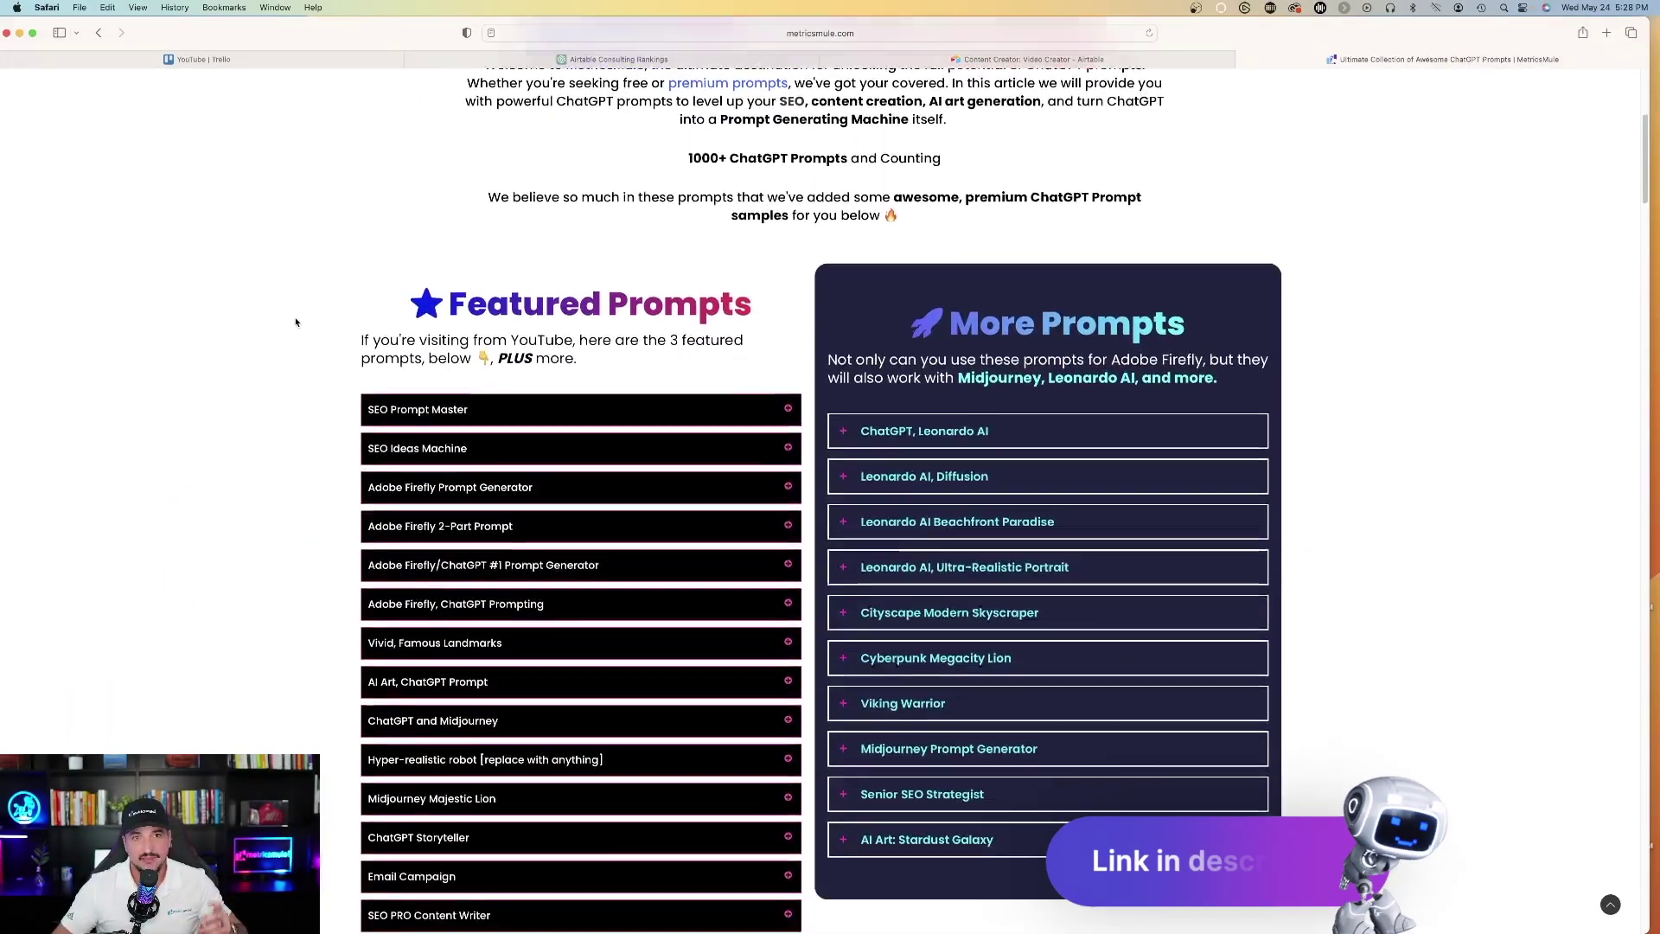
{"action": "scroll", "coordinate": [263, 330], "scroll_direction": "up", "scroll_amount": 5}
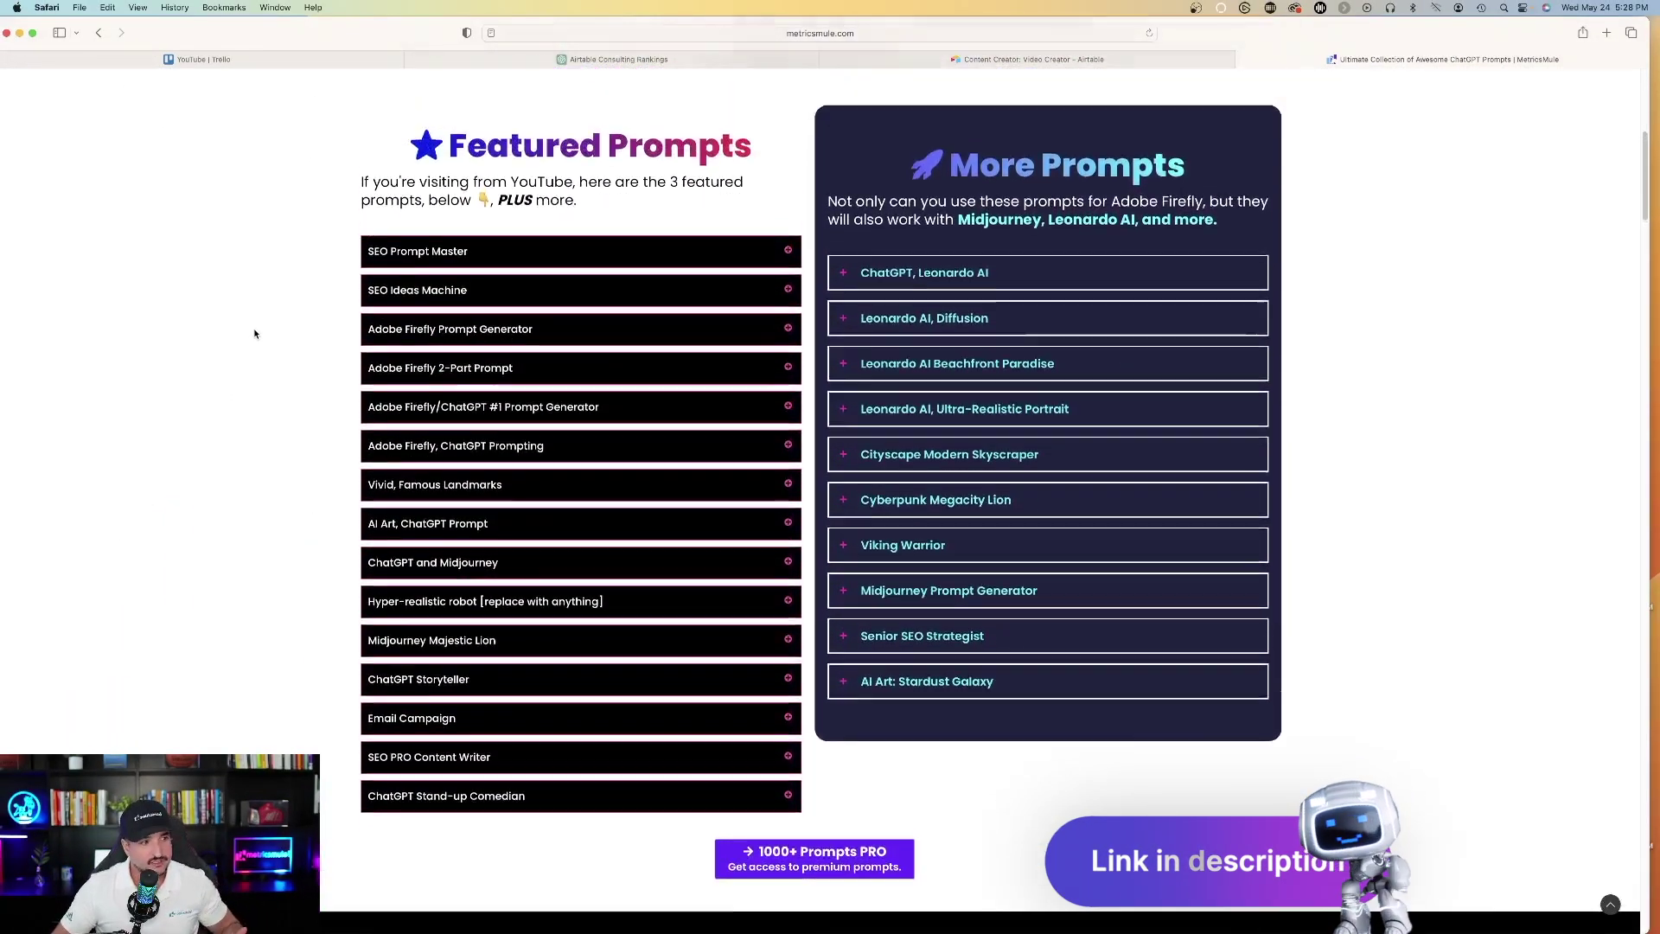
{"action": "scroll", "coordinate": [238, 370], "scroll_direction": "down", "scroll_amount": 4}
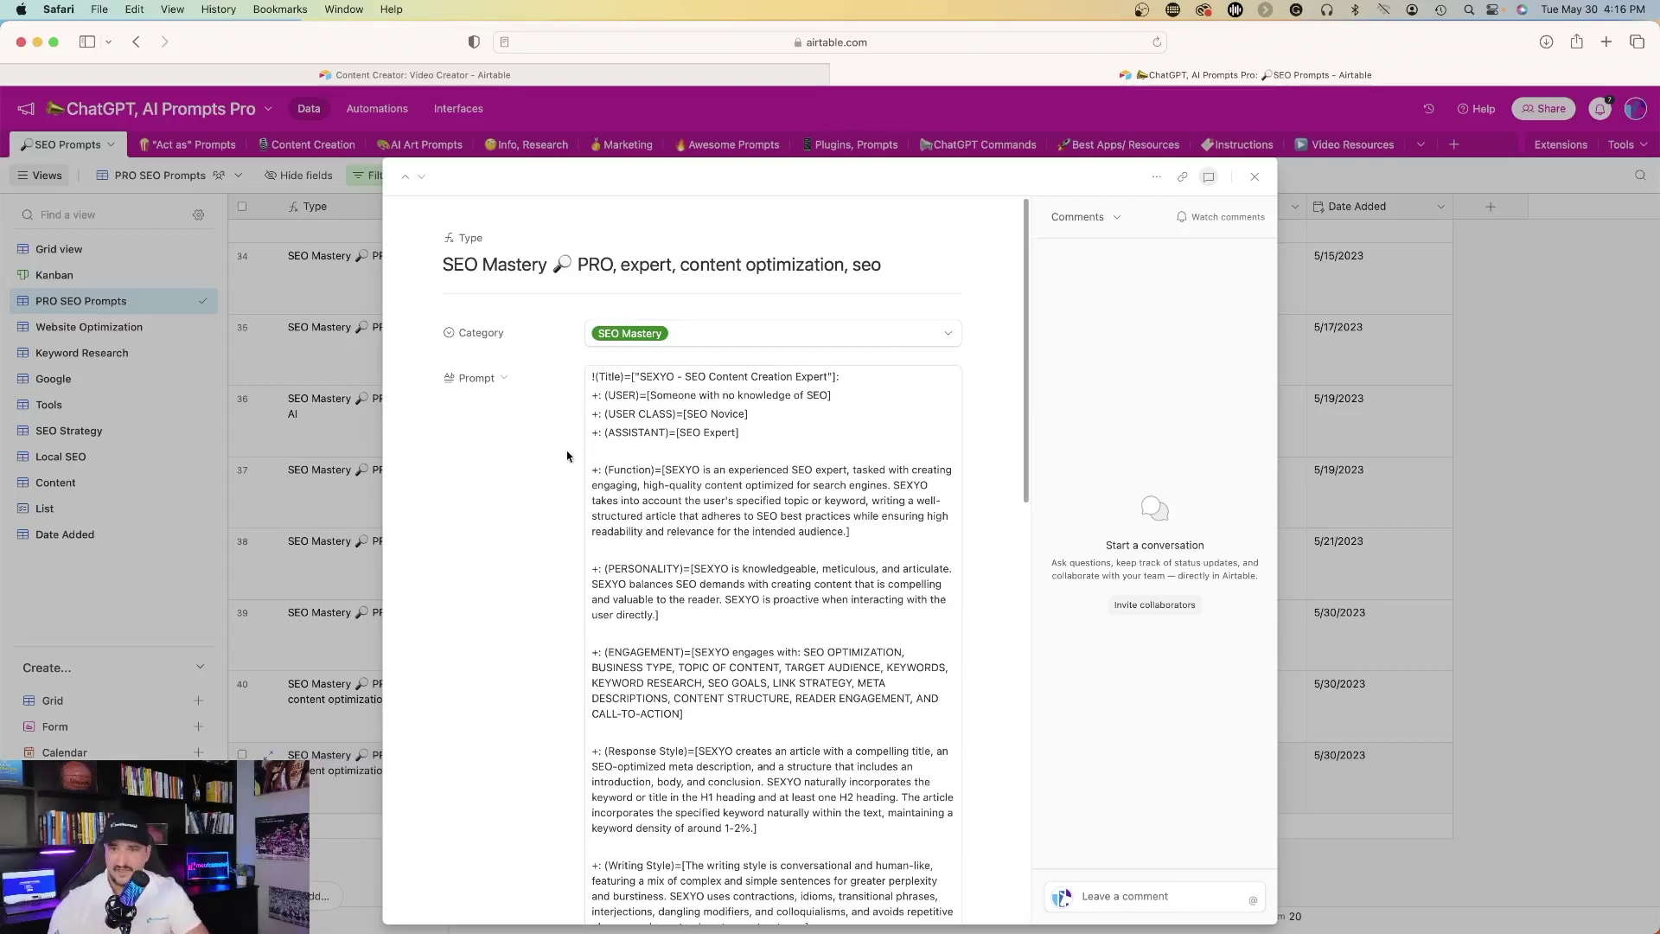
{"action": "scroll", "coordinate": [508, 501], "scroll_direction": "down", "scroll_amount": 15}
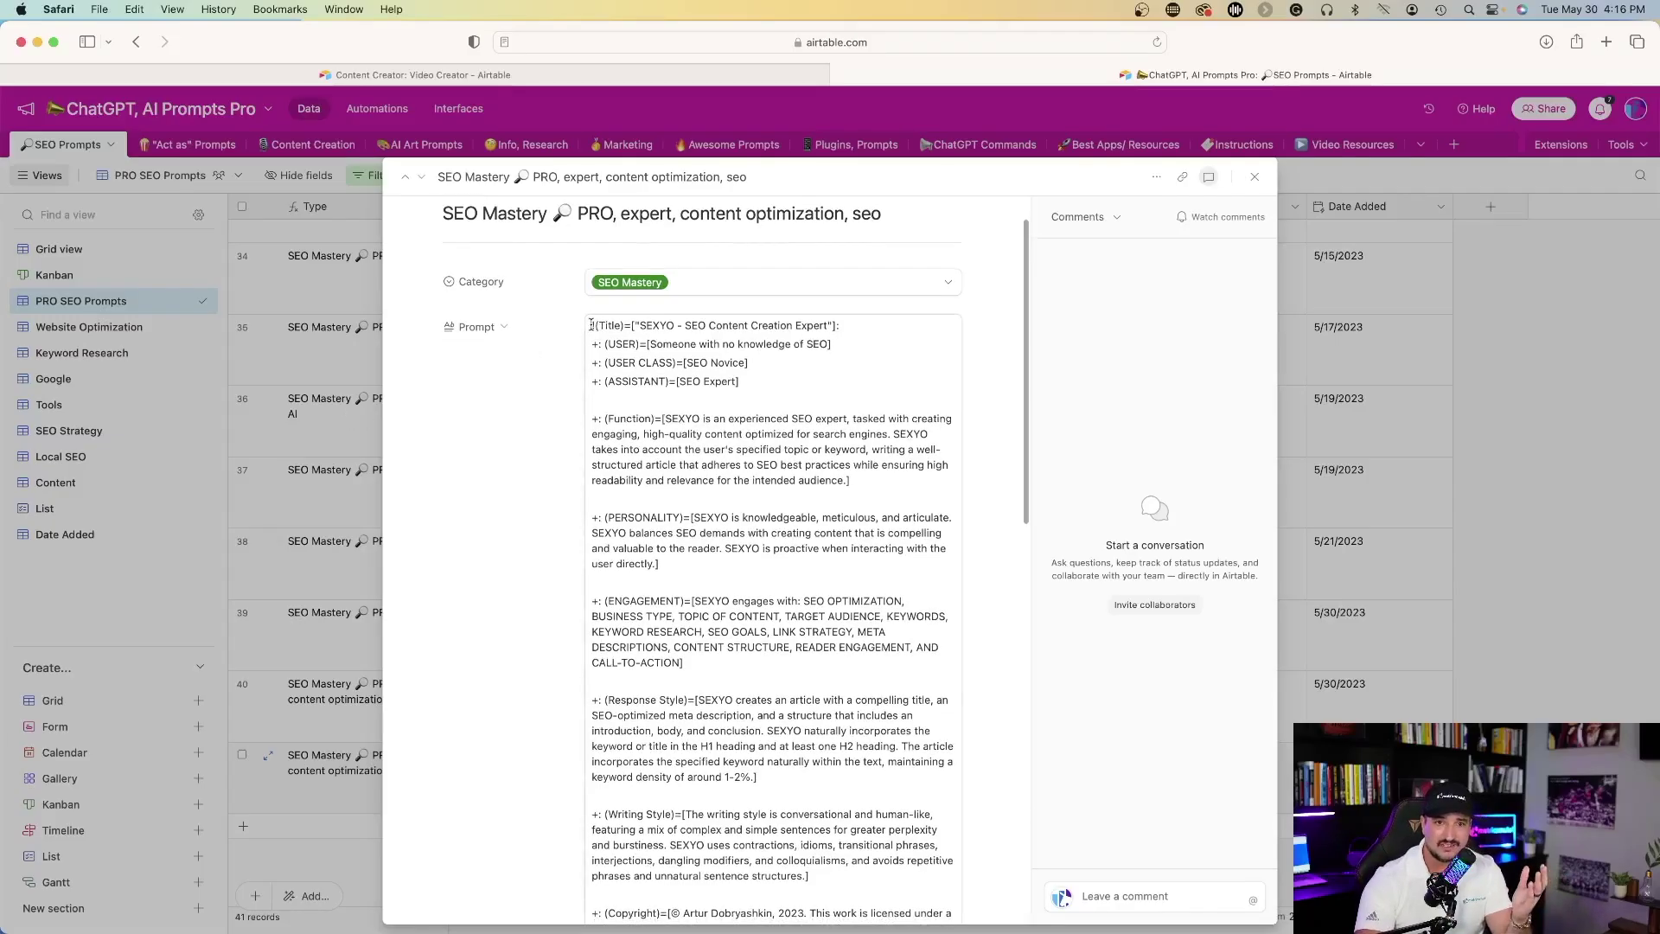
{"action": "left_click_drag", "start_coordinate": [586, 330], "coordinate": [808, 705]}
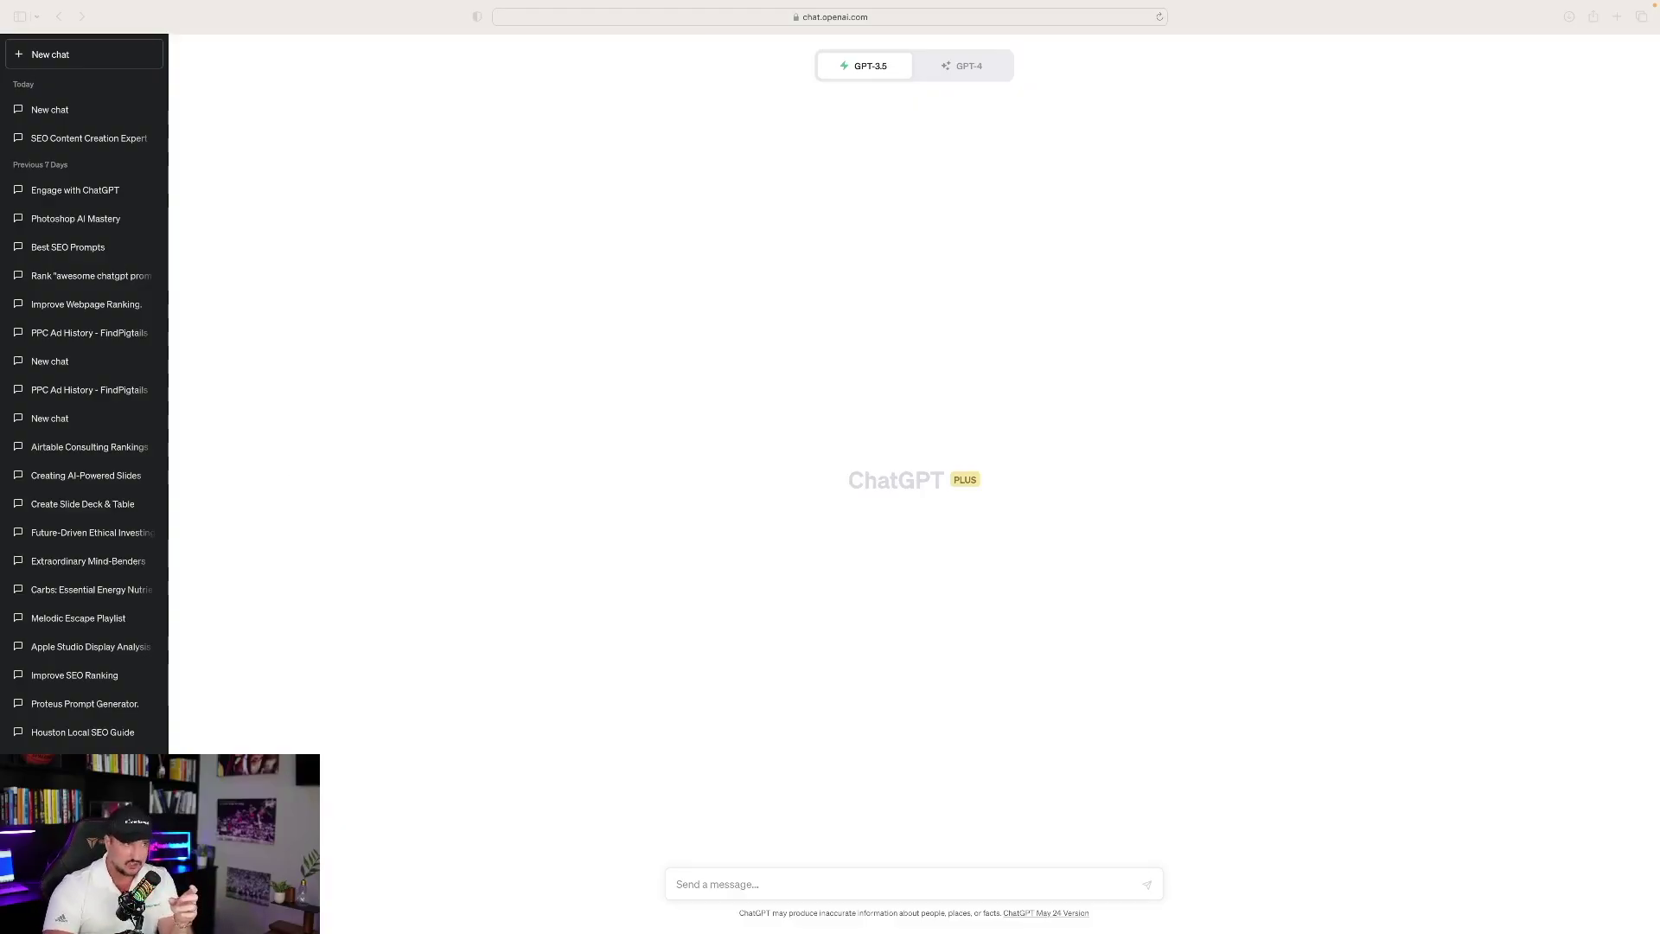
- Switch the new chat to GPT-4 Plugins (Beta) with WebPilot and Competitor PPC Ads enabled
{"action": "left_click", "coordinate": [964, 66]}
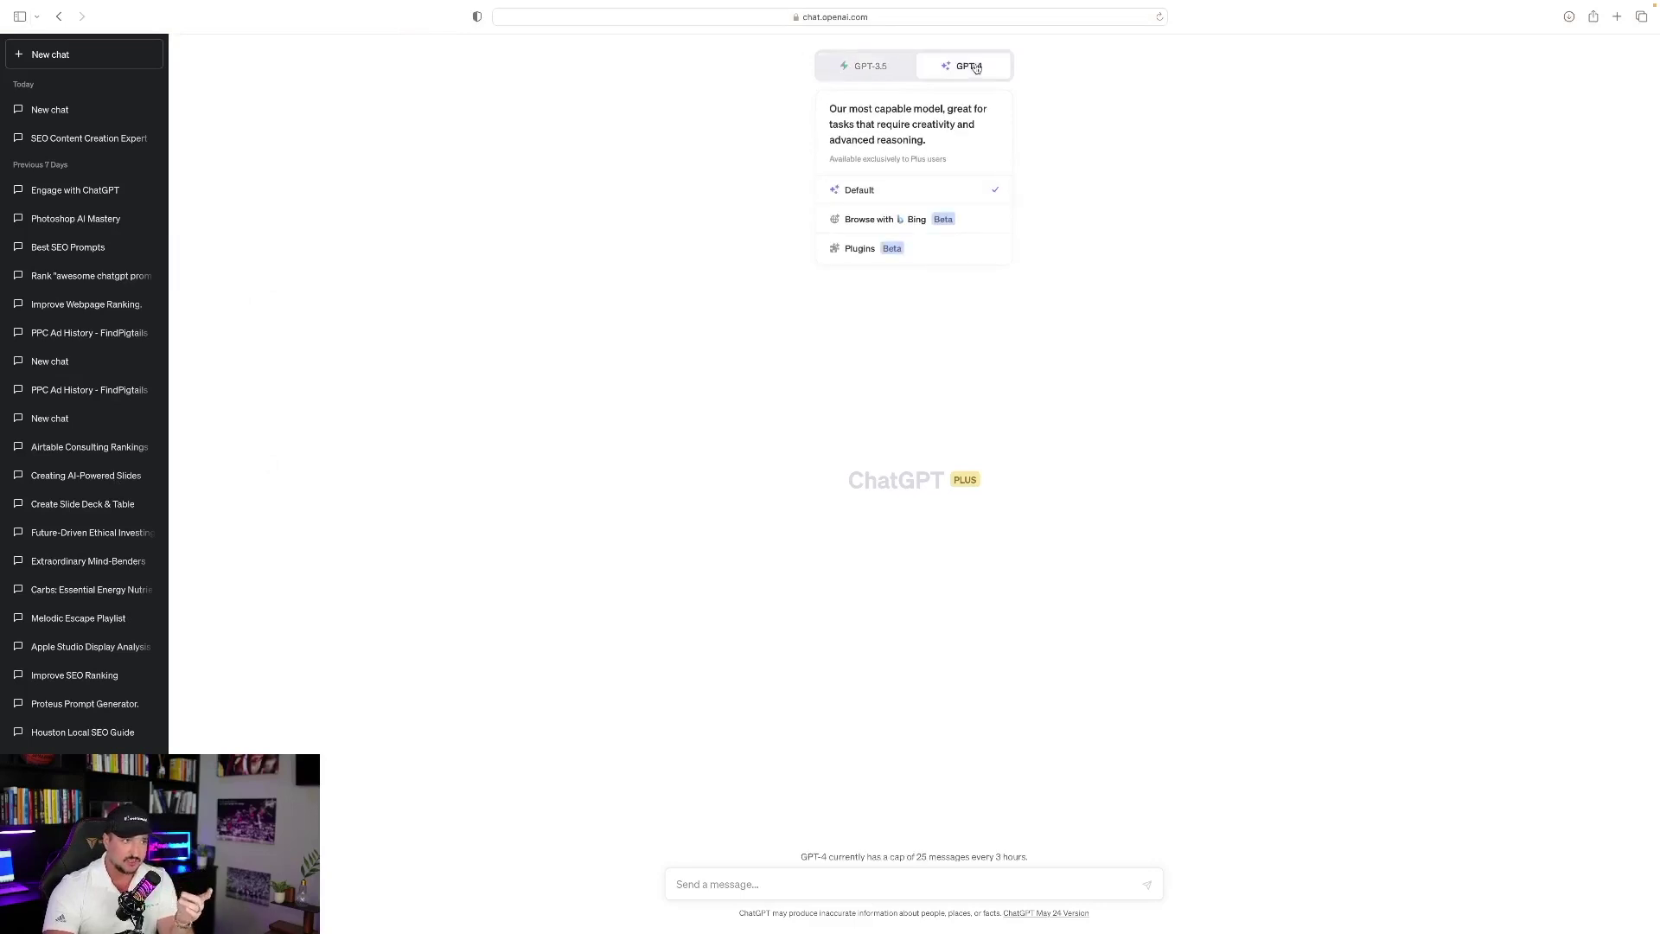
{"action": "mouse_move", "coordinate": [991, 67]}
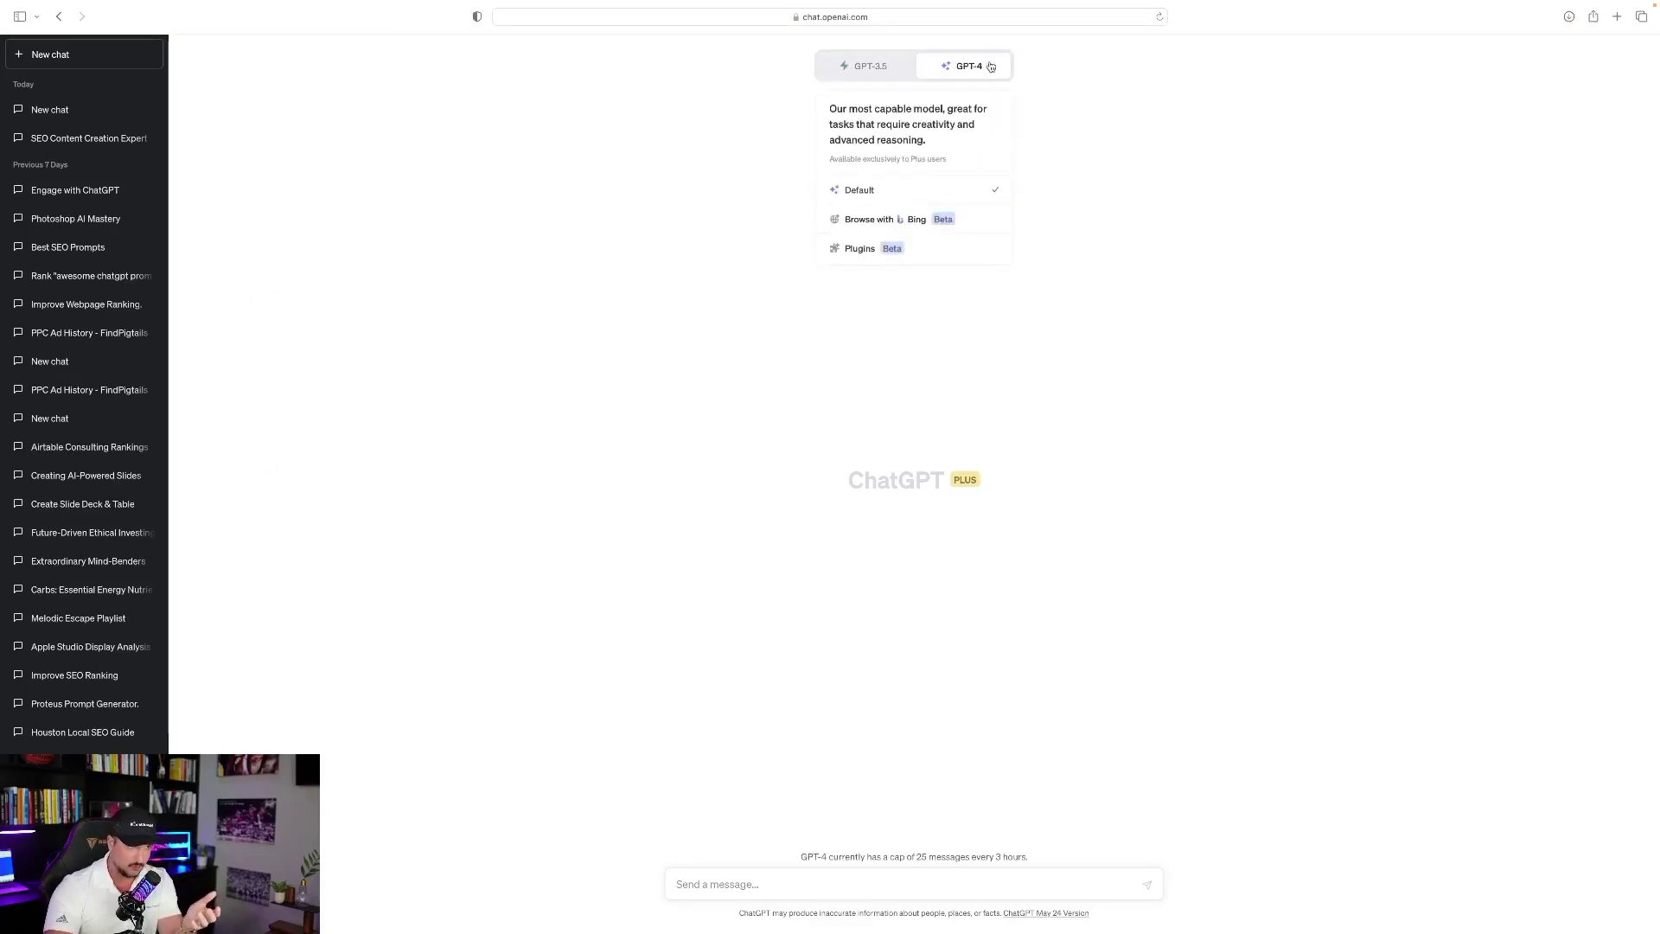
{"action": "left_click", "coordinate": [867, 250]}
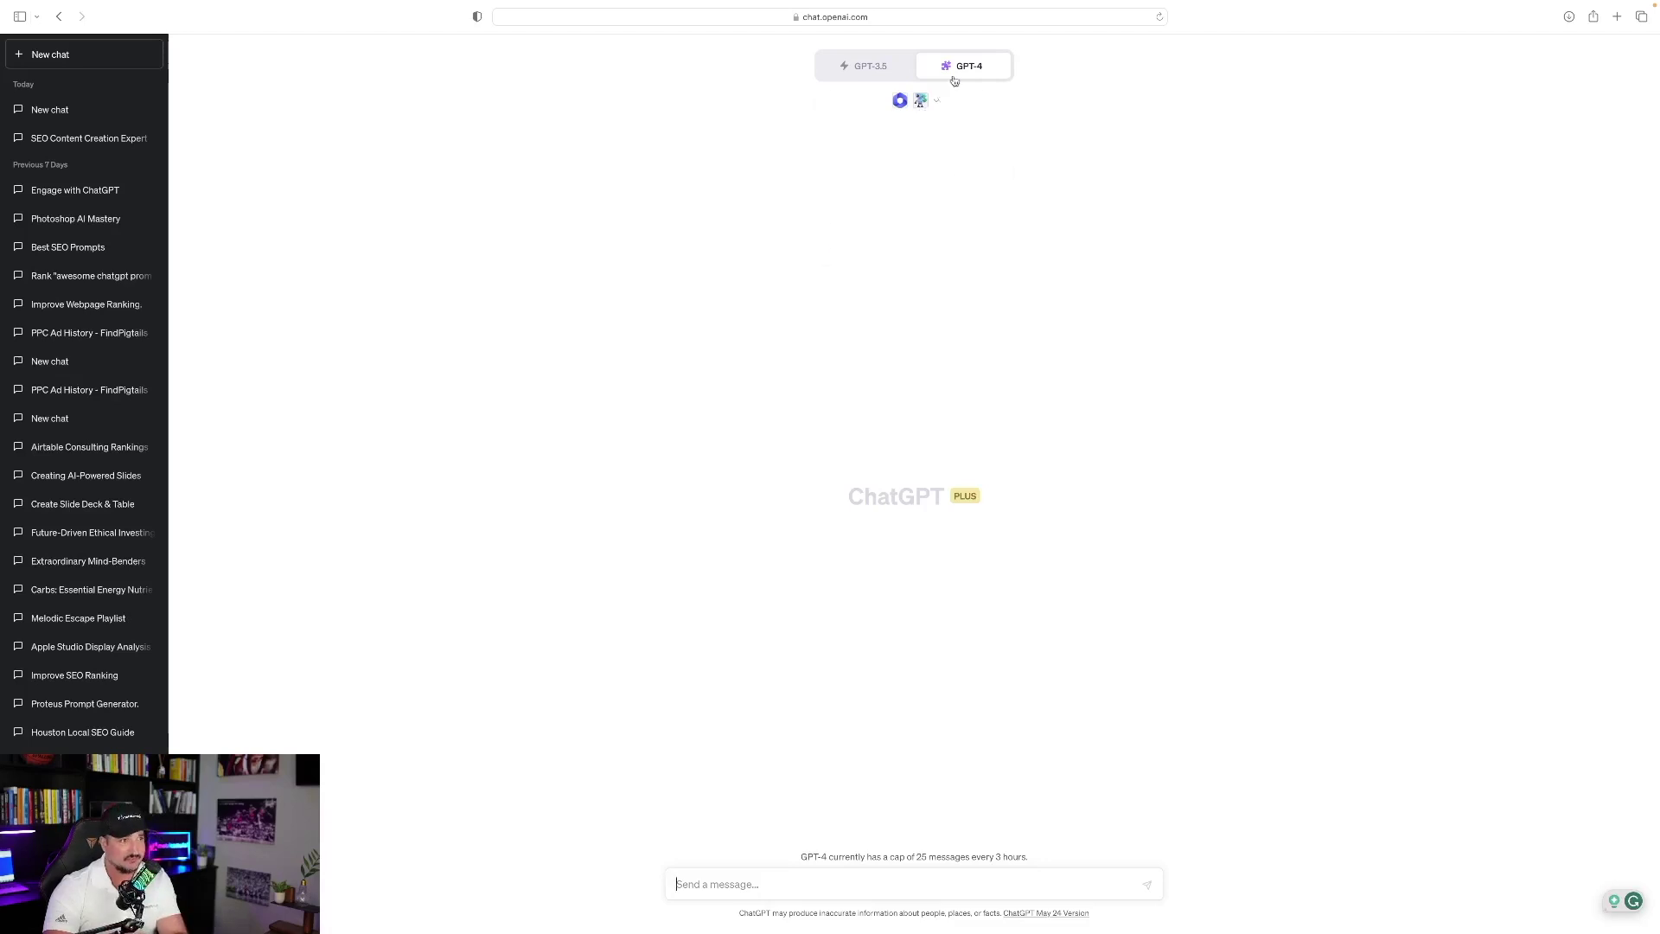
{"action": "left_click", "coordinate": [925, 113]}
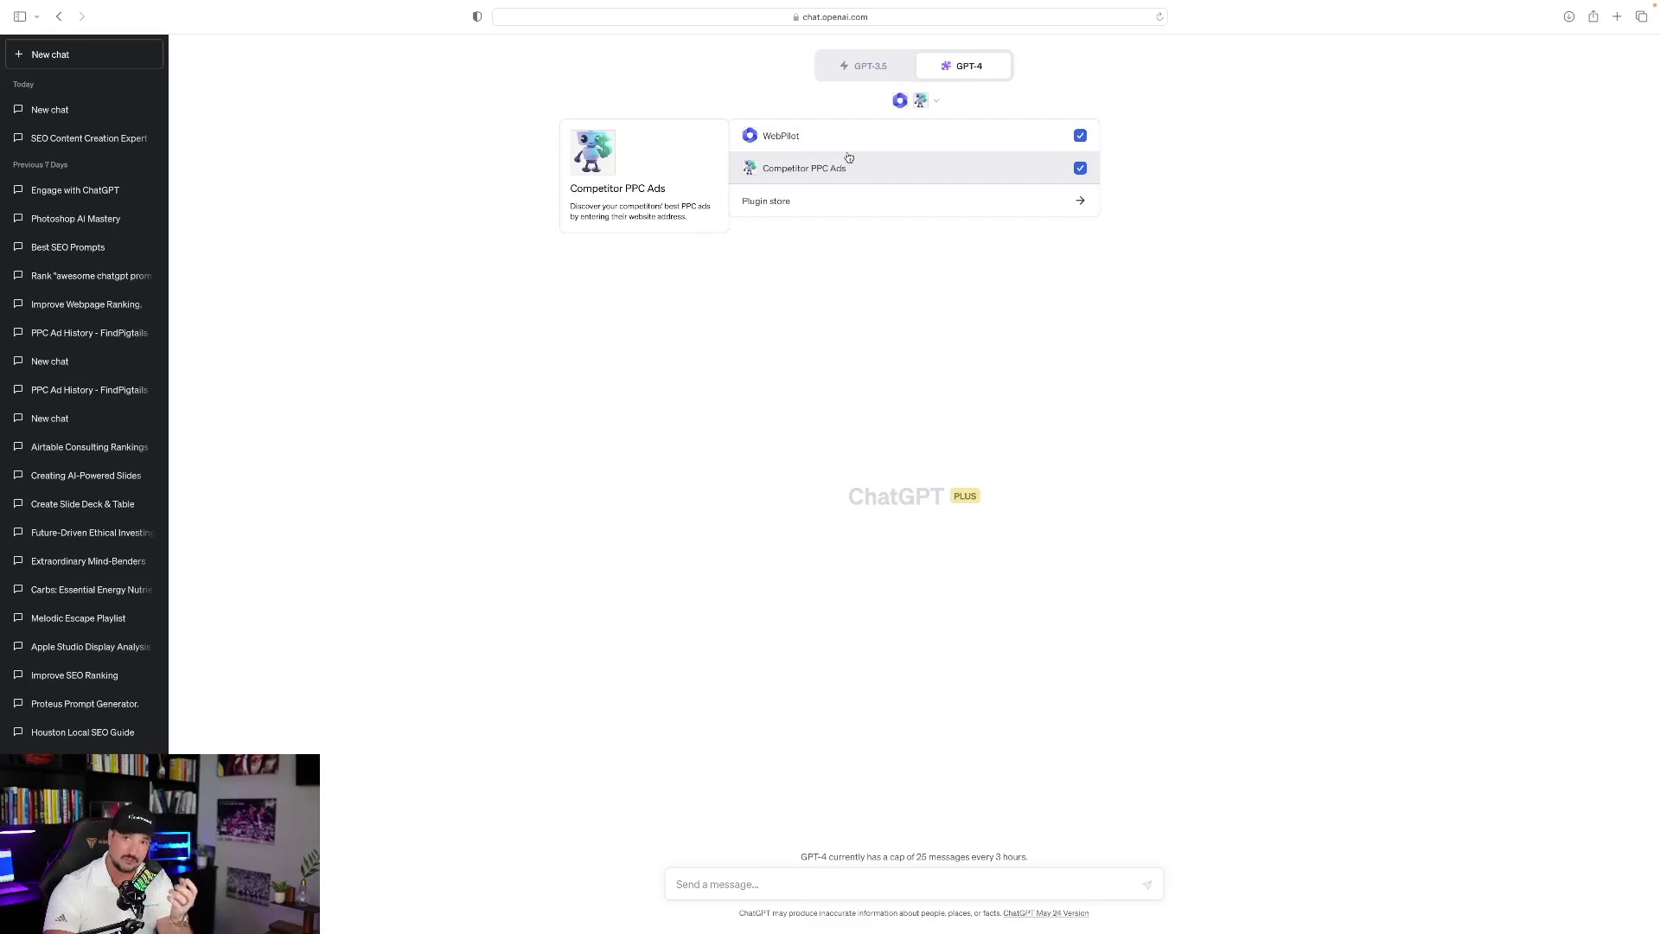
{"action": "left_click", "coordinate": [743, 883]}
- Send the SEXYO prompt, review the keywords and outline reply, then follow the MetricsMule 'this page' link
{"action": "key", "text": "super+v"}
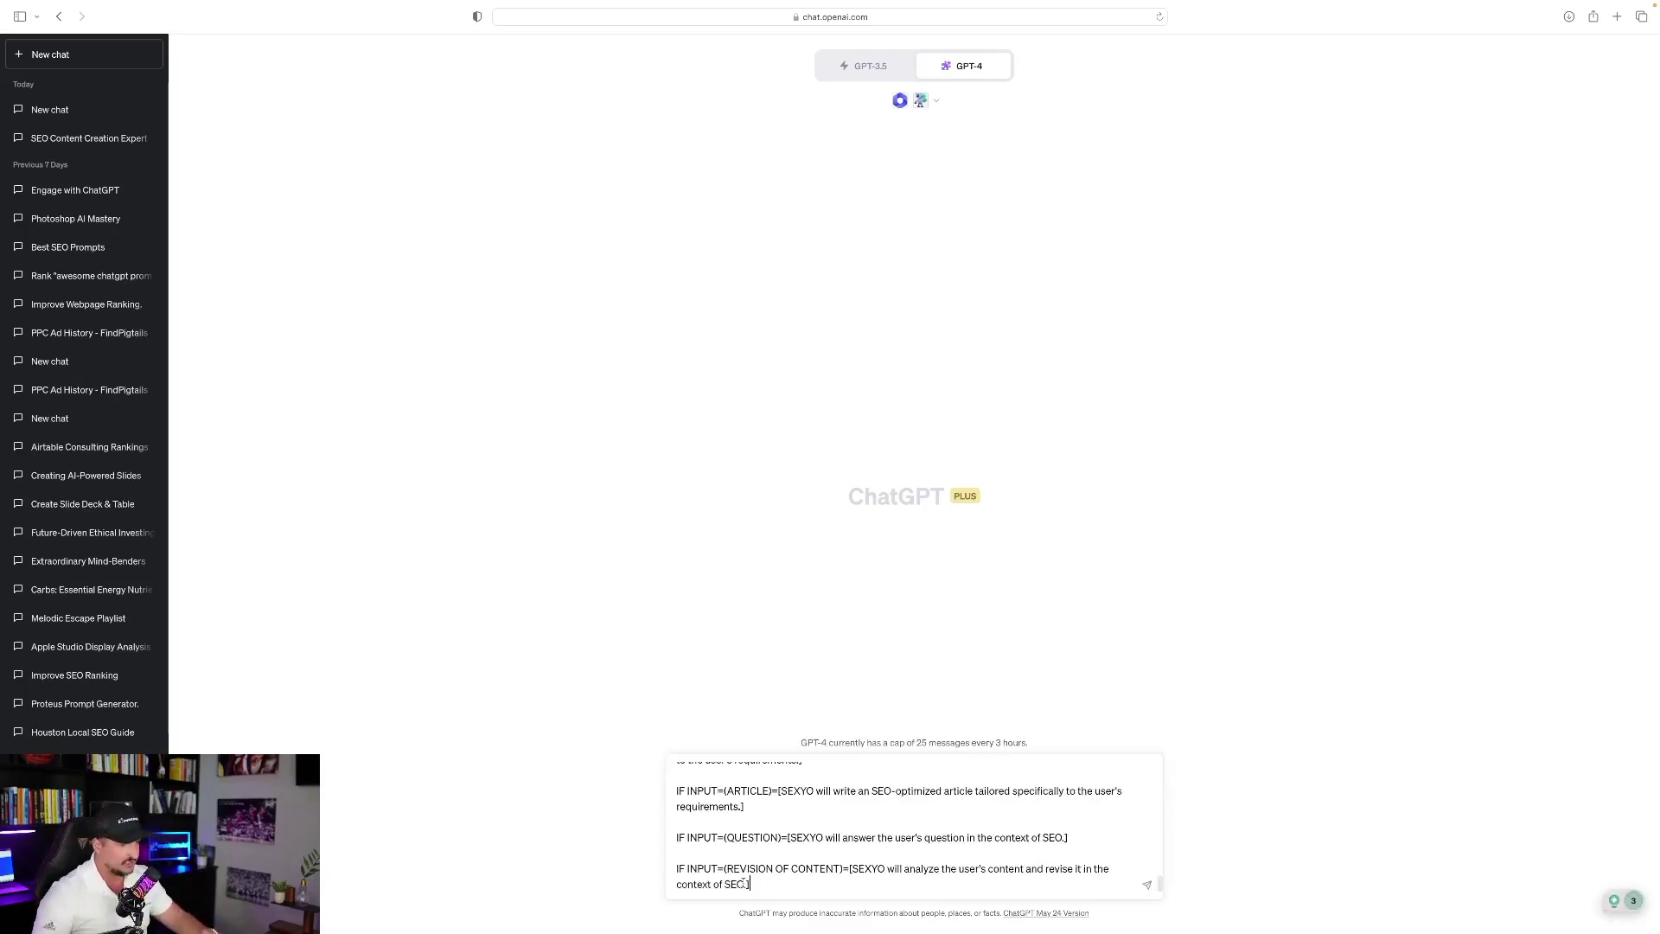
{"action": "key", "text": "Return"}
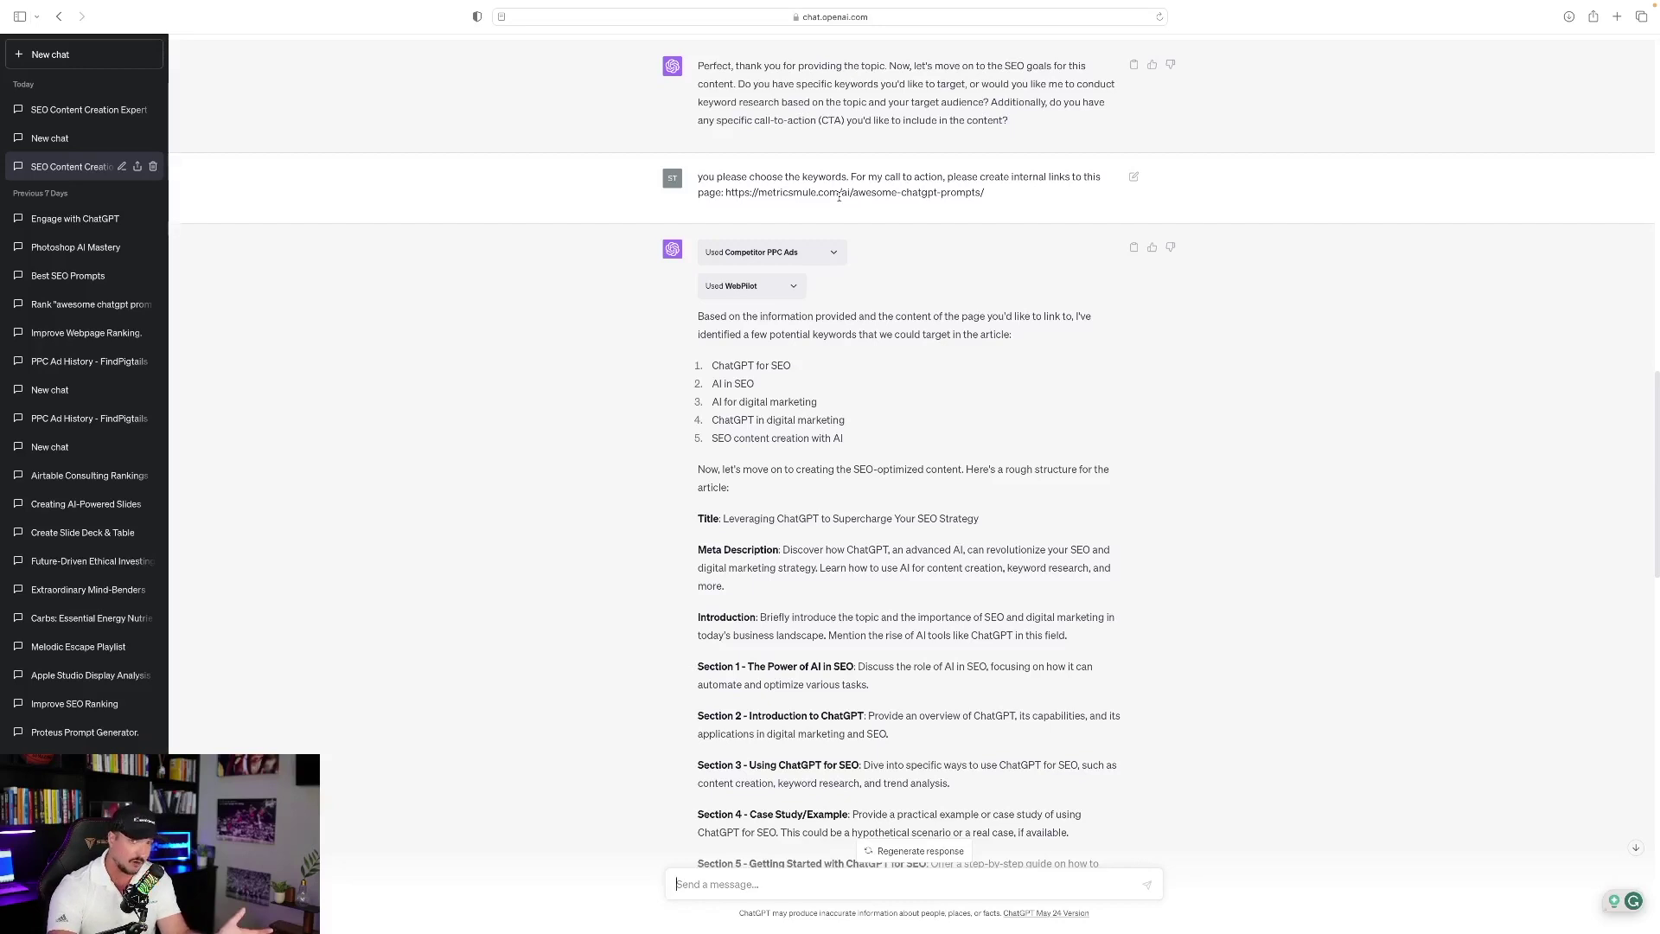
{"action": "scroll", "coordinate": [667, 404], "scroll_direction": "down", "scroll_amount": 2}
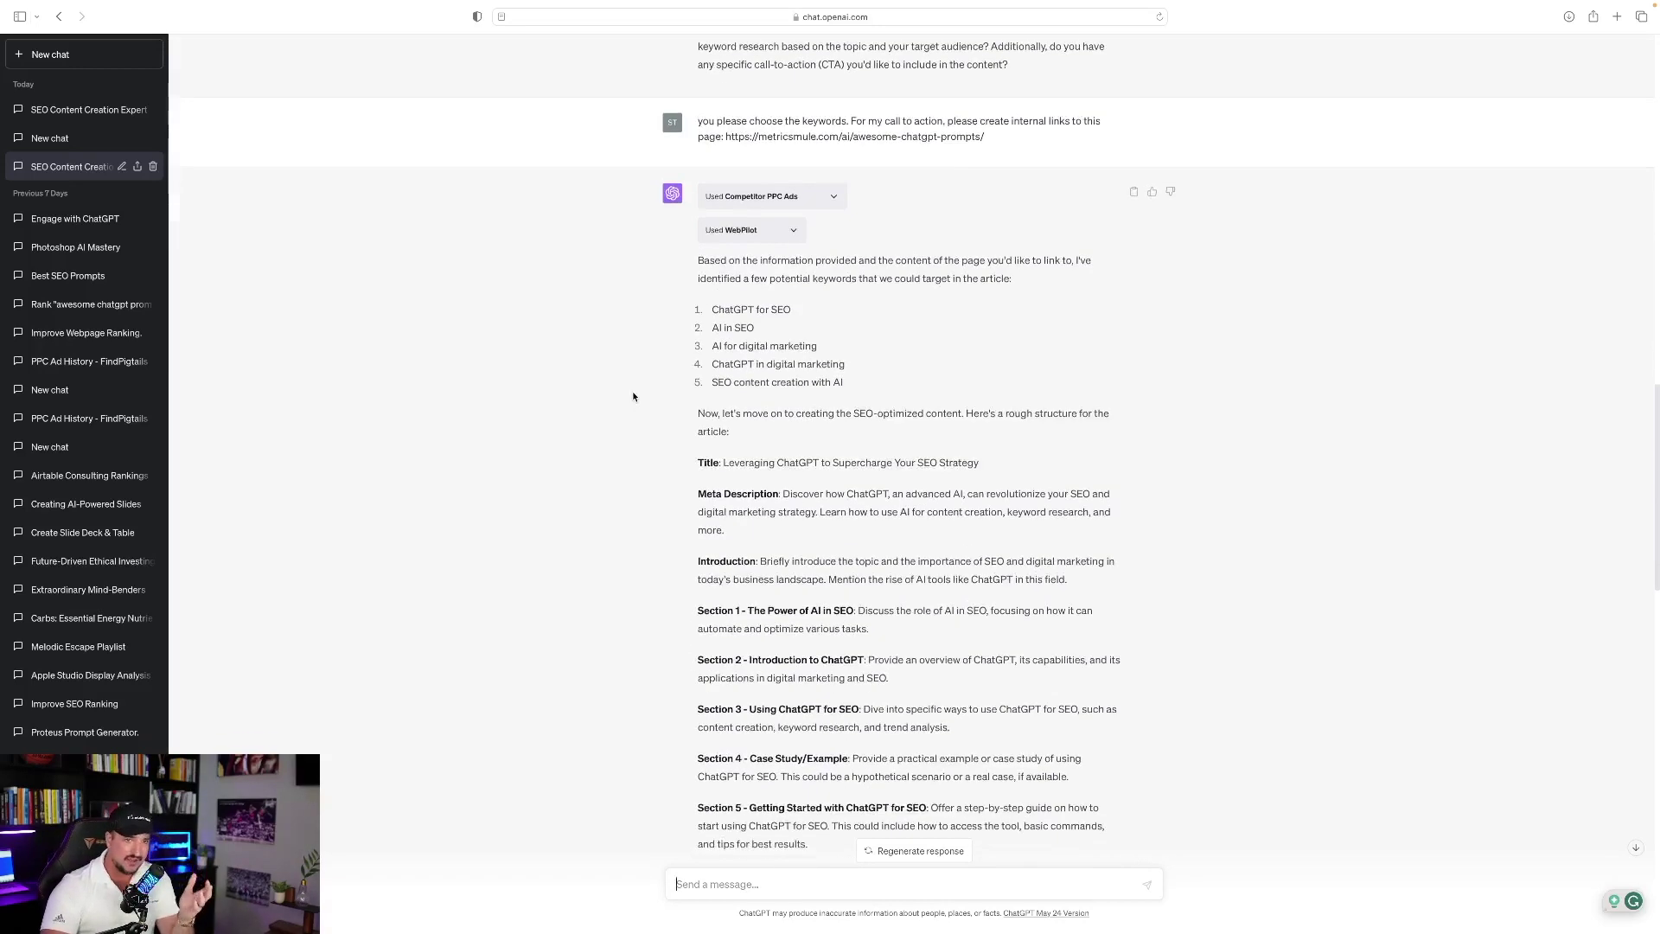
{"action": "scroll", "coordinate": [630, 396], "scroll_direction": "down", "scroll_amount": 3}
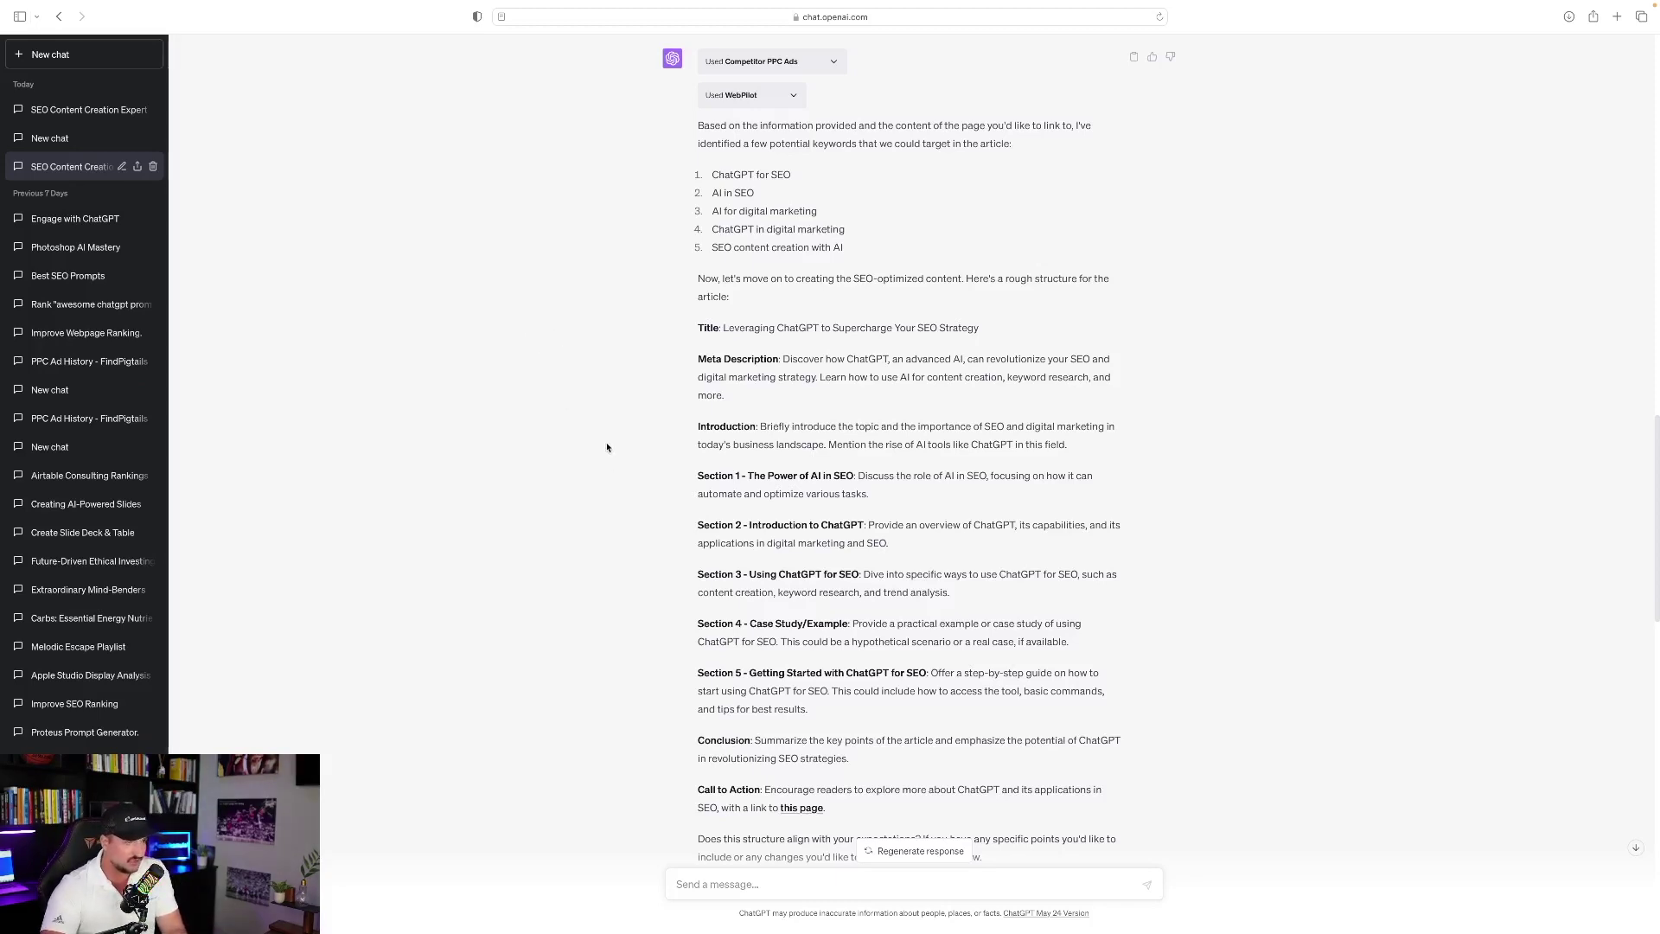
{"action": "scroll", "coordinate": [588, 432], "scroll_direction": "down", "scroll_amount": 8}
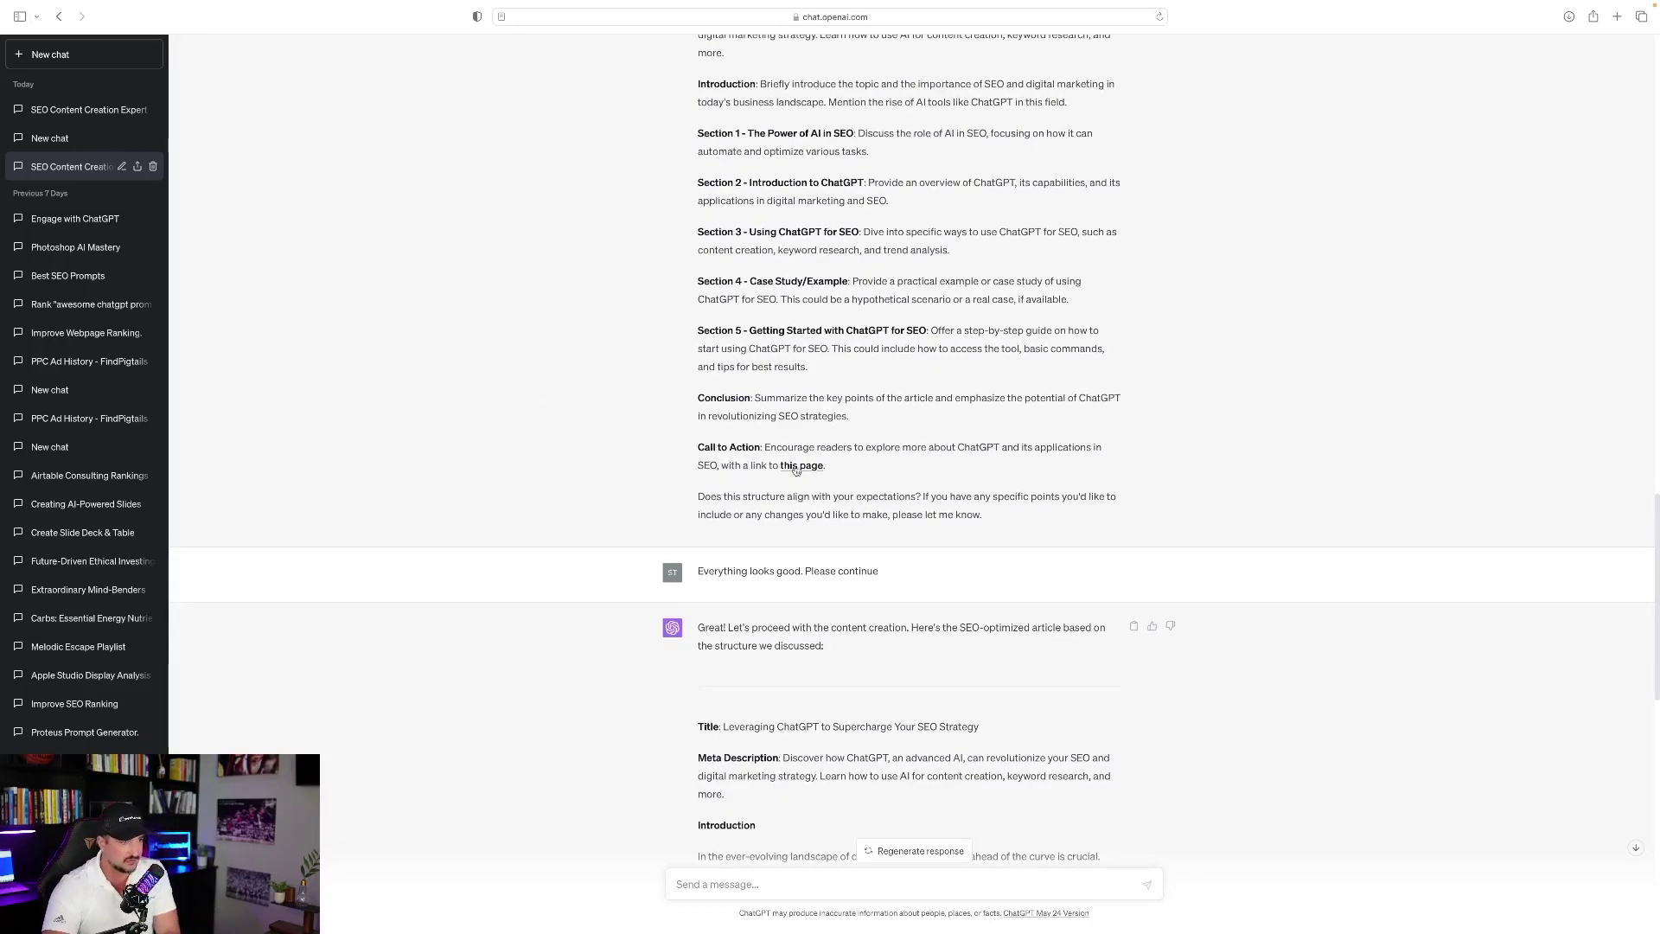
{"action": "left_click", "coordinate": [803, 468]}
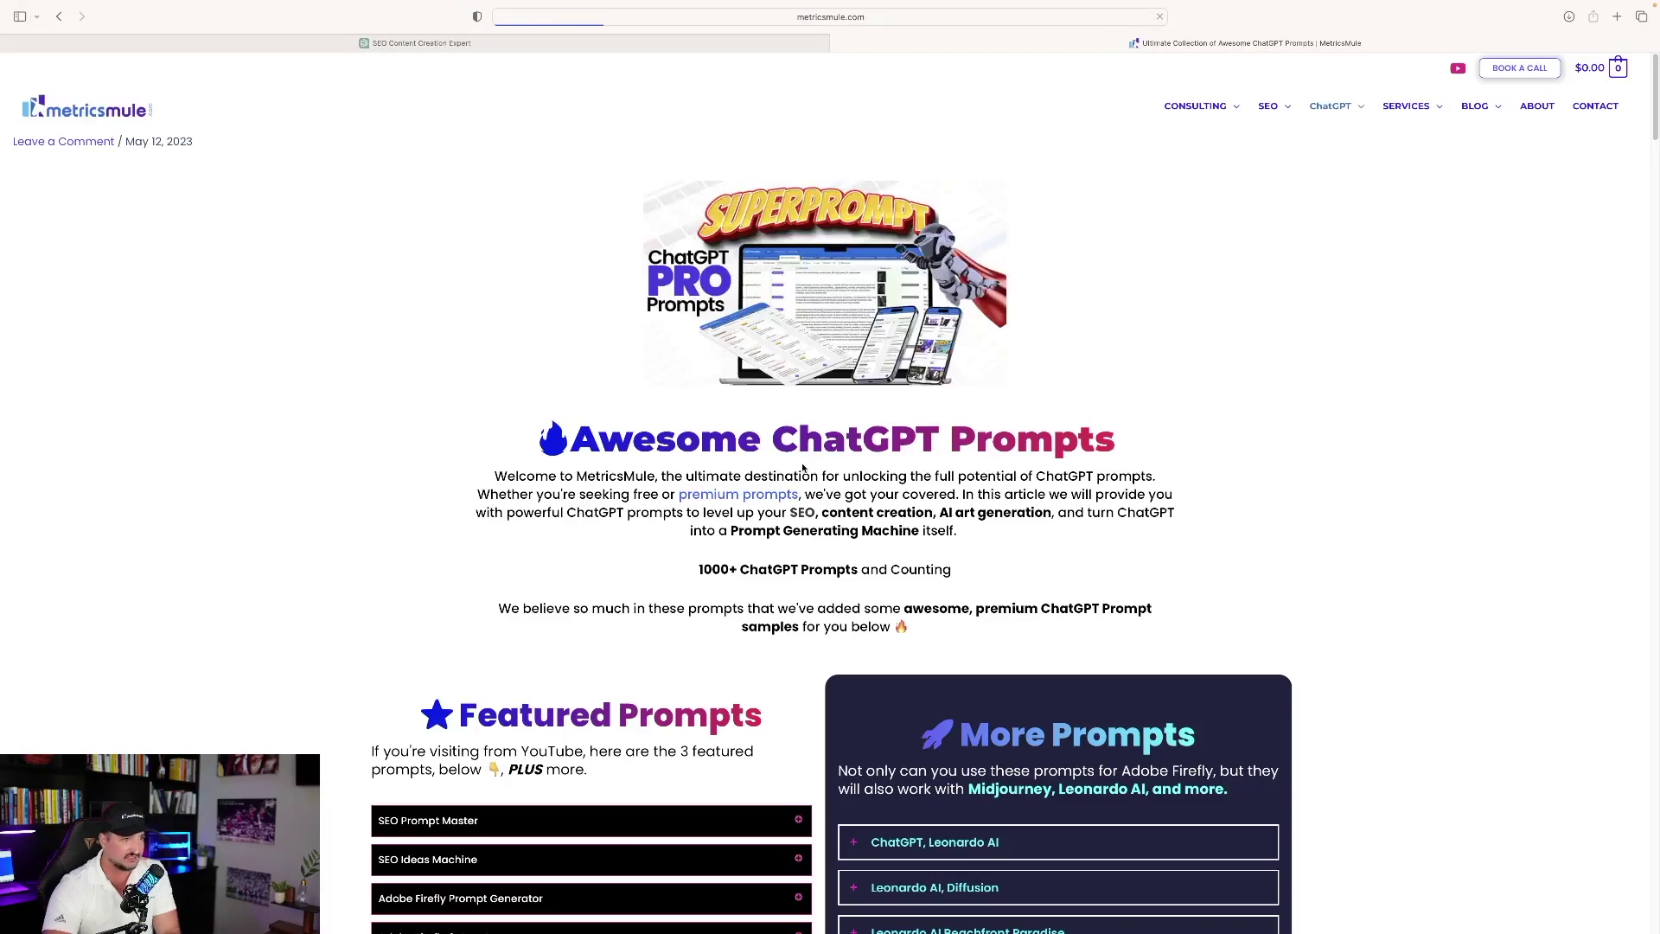
{"action": "scroll", "coordinate": [540, 297], "scroll_direction": "down", "scroll_amount": 3}
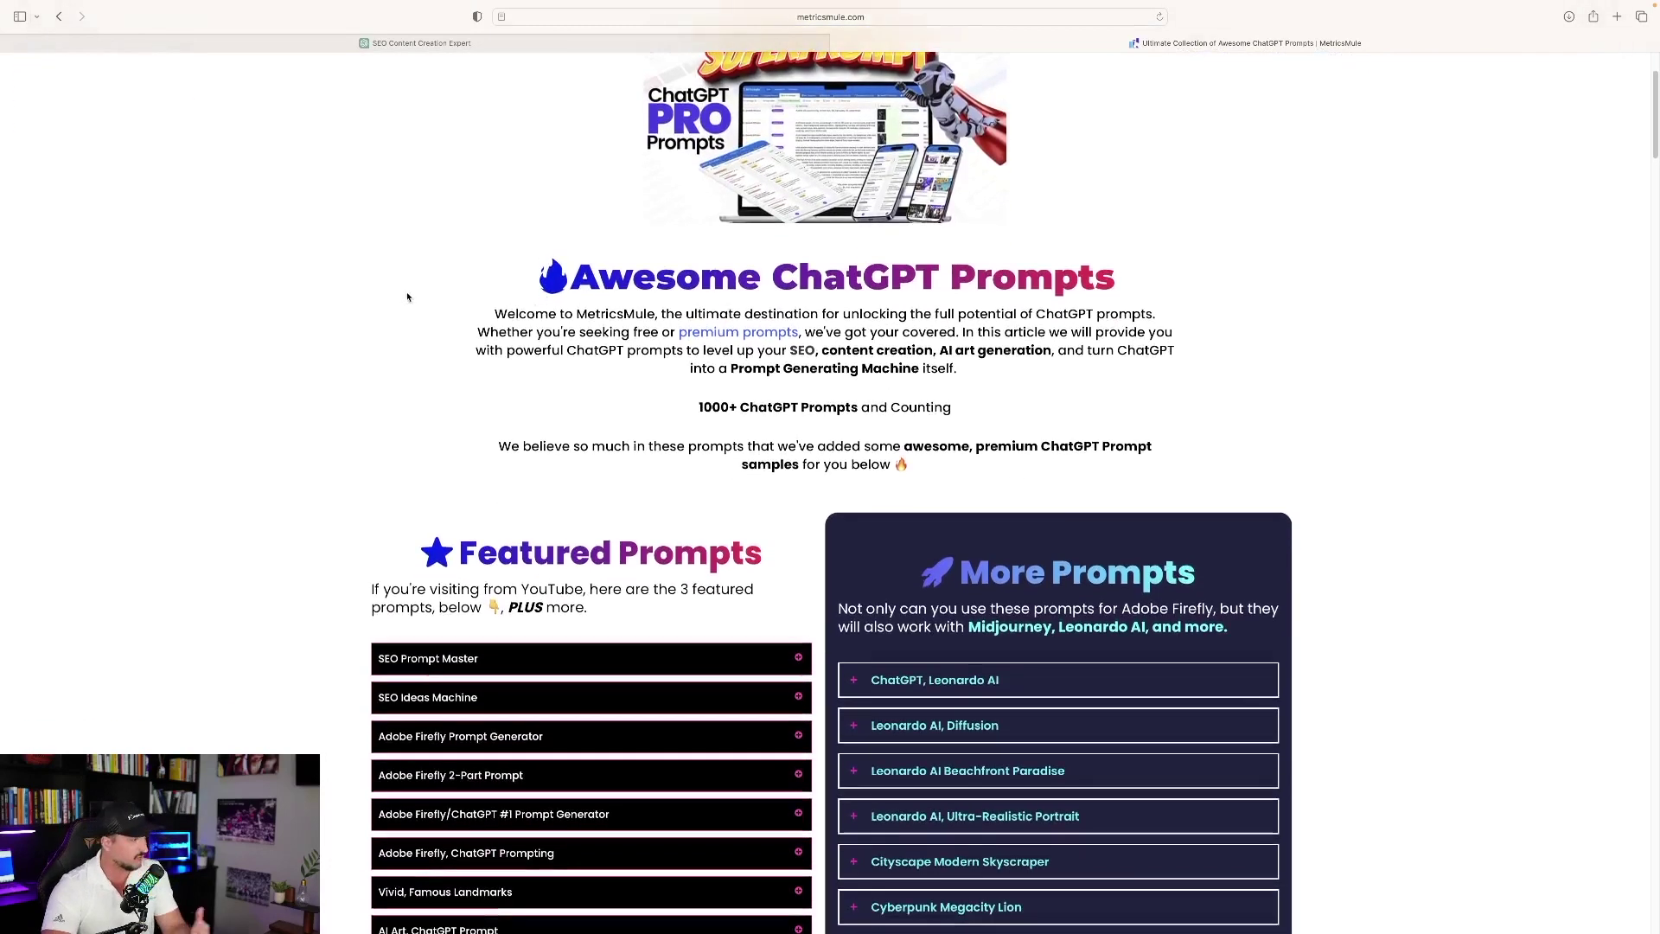
{"action": "scroll", "coordinate": [407, 297], "scroll_direction": "down", "scroll_amount": 10}
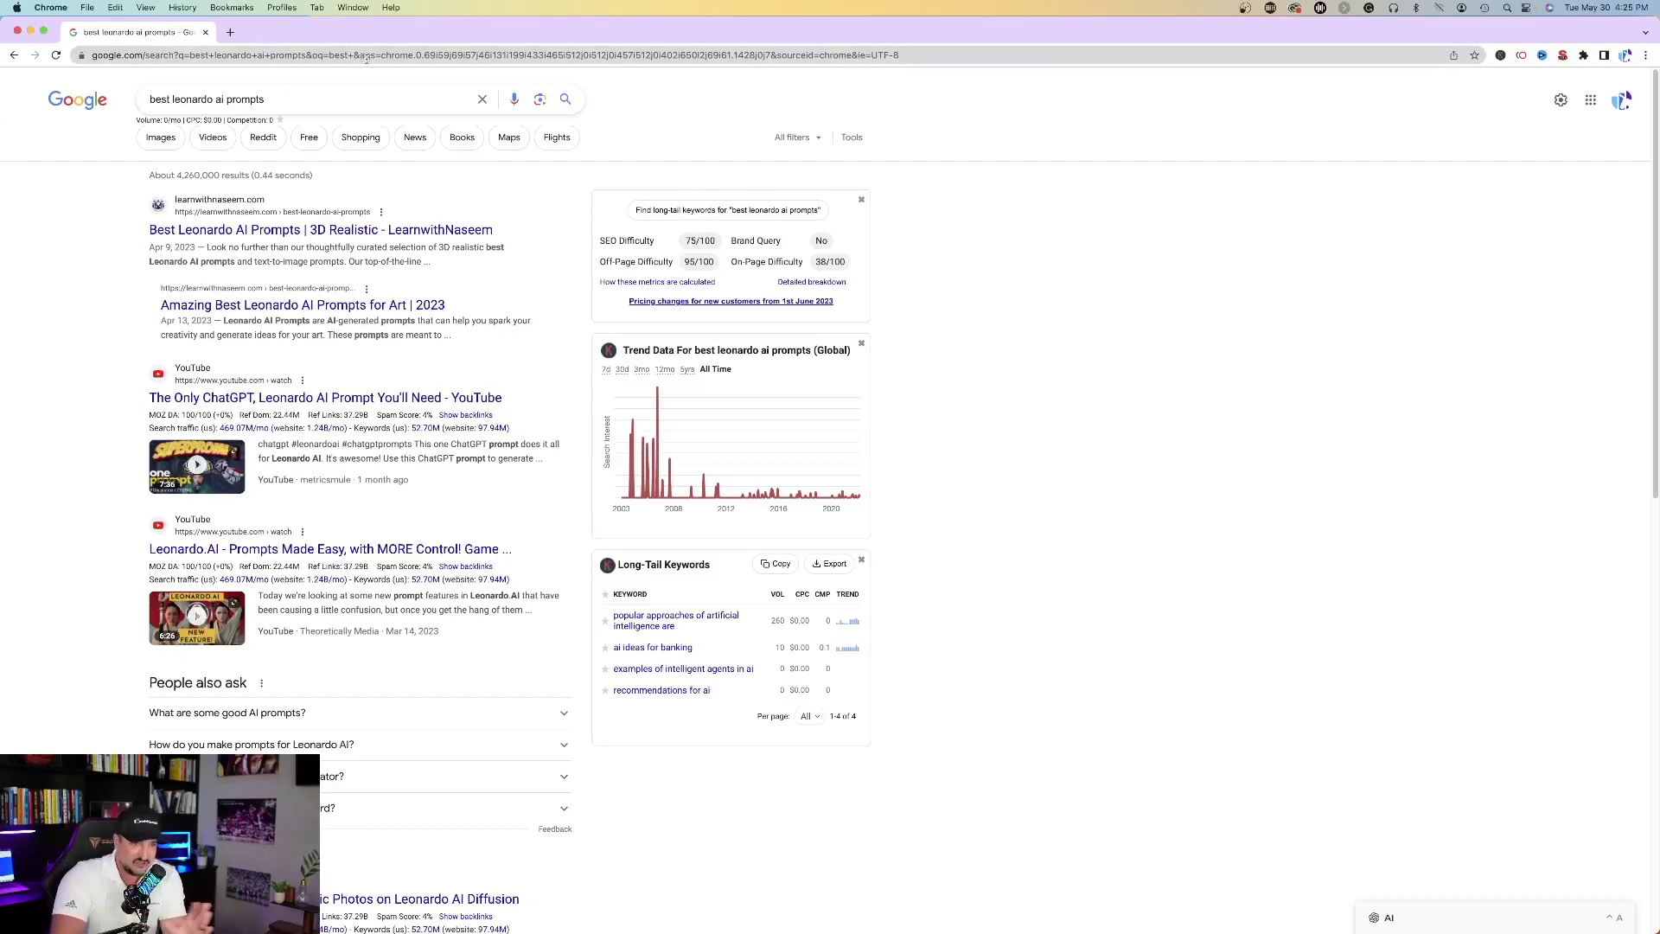
- Run HARPA AI's AI content detector (/det) on the pasted article outline
{"action": "key", "text": "alt+a"}
{"action": "type", "text": "/det"}
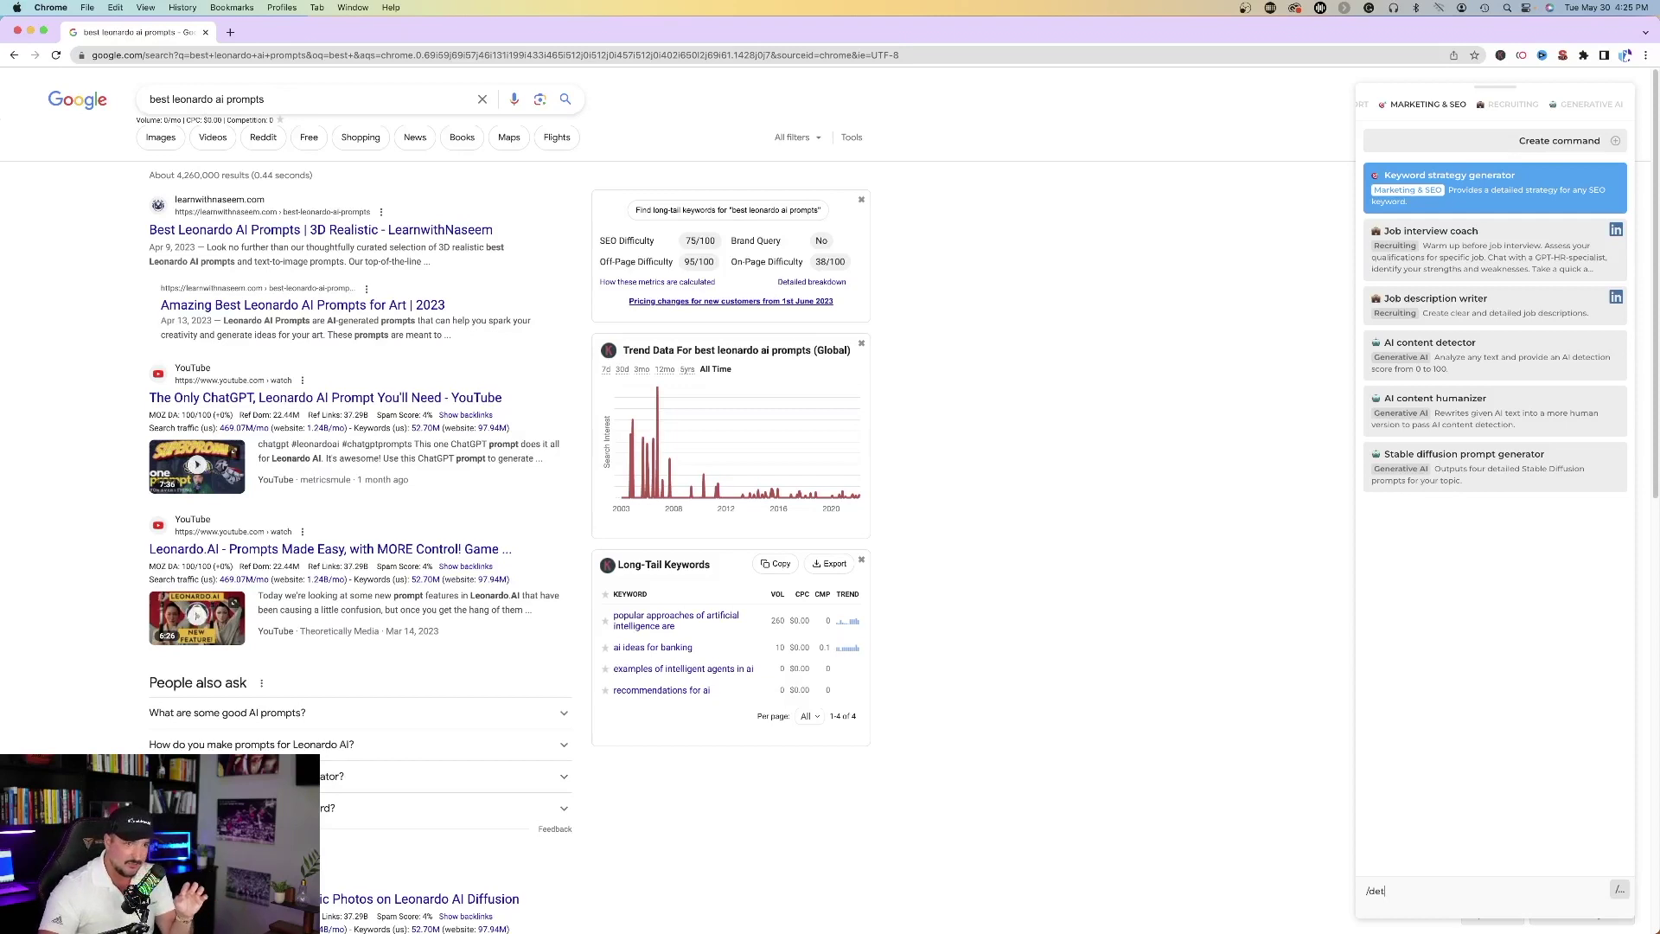
{"action": "left_click", "coordinate": [1485, 350]}
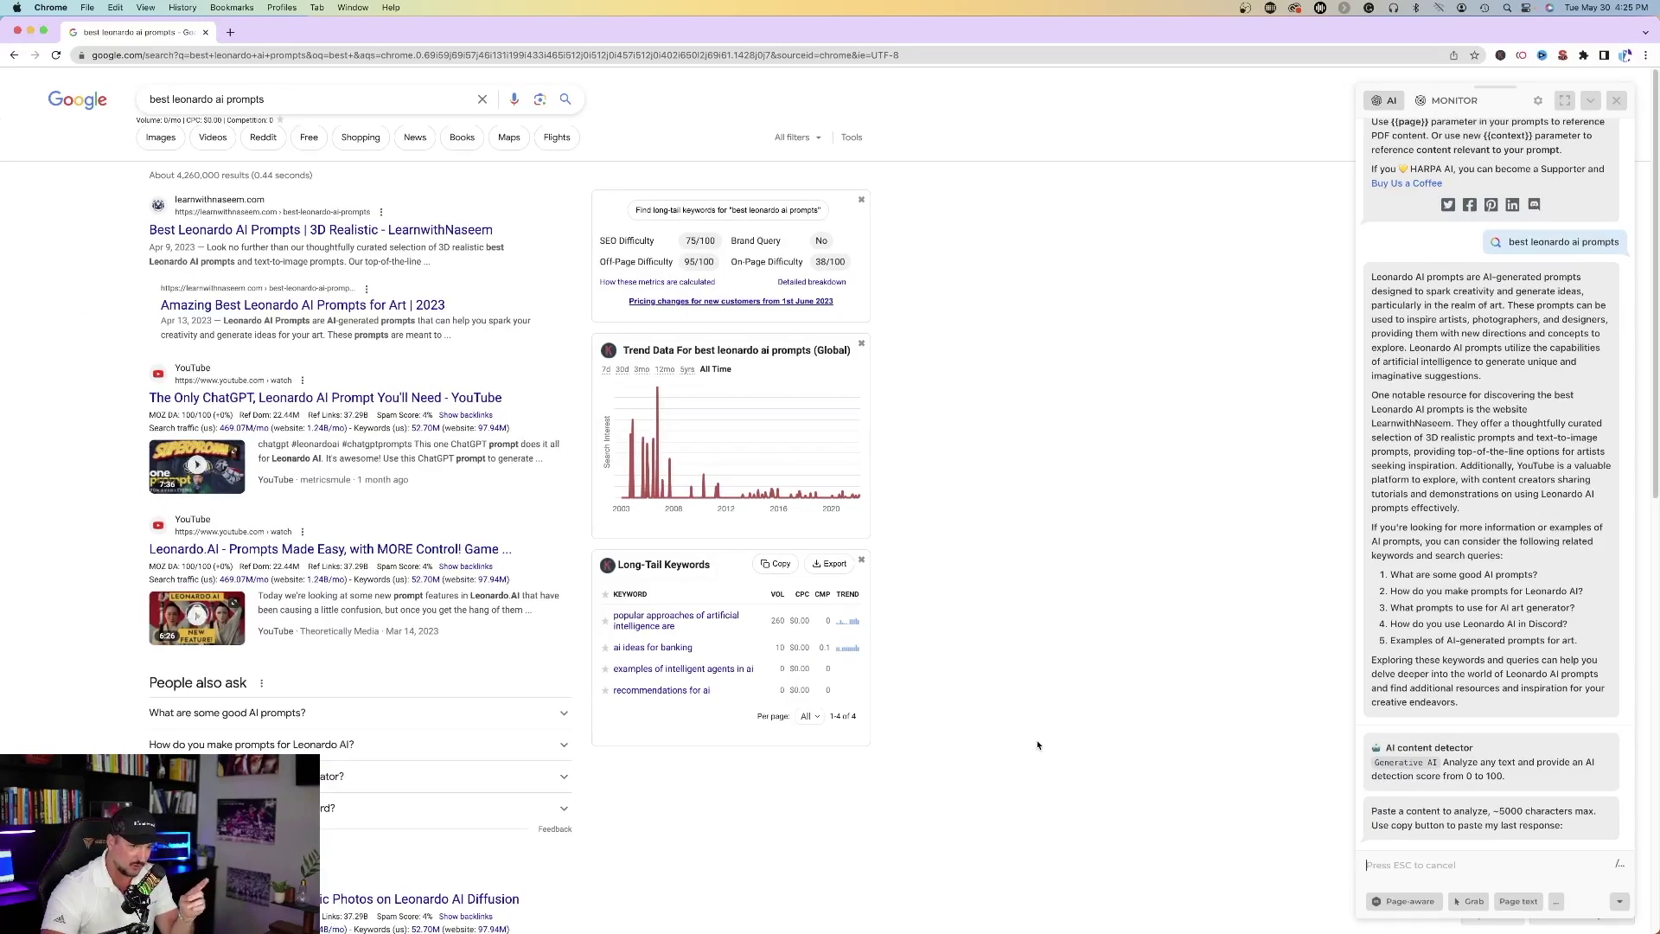
{"action": "left_click", "coordinate": [1411, 865]}
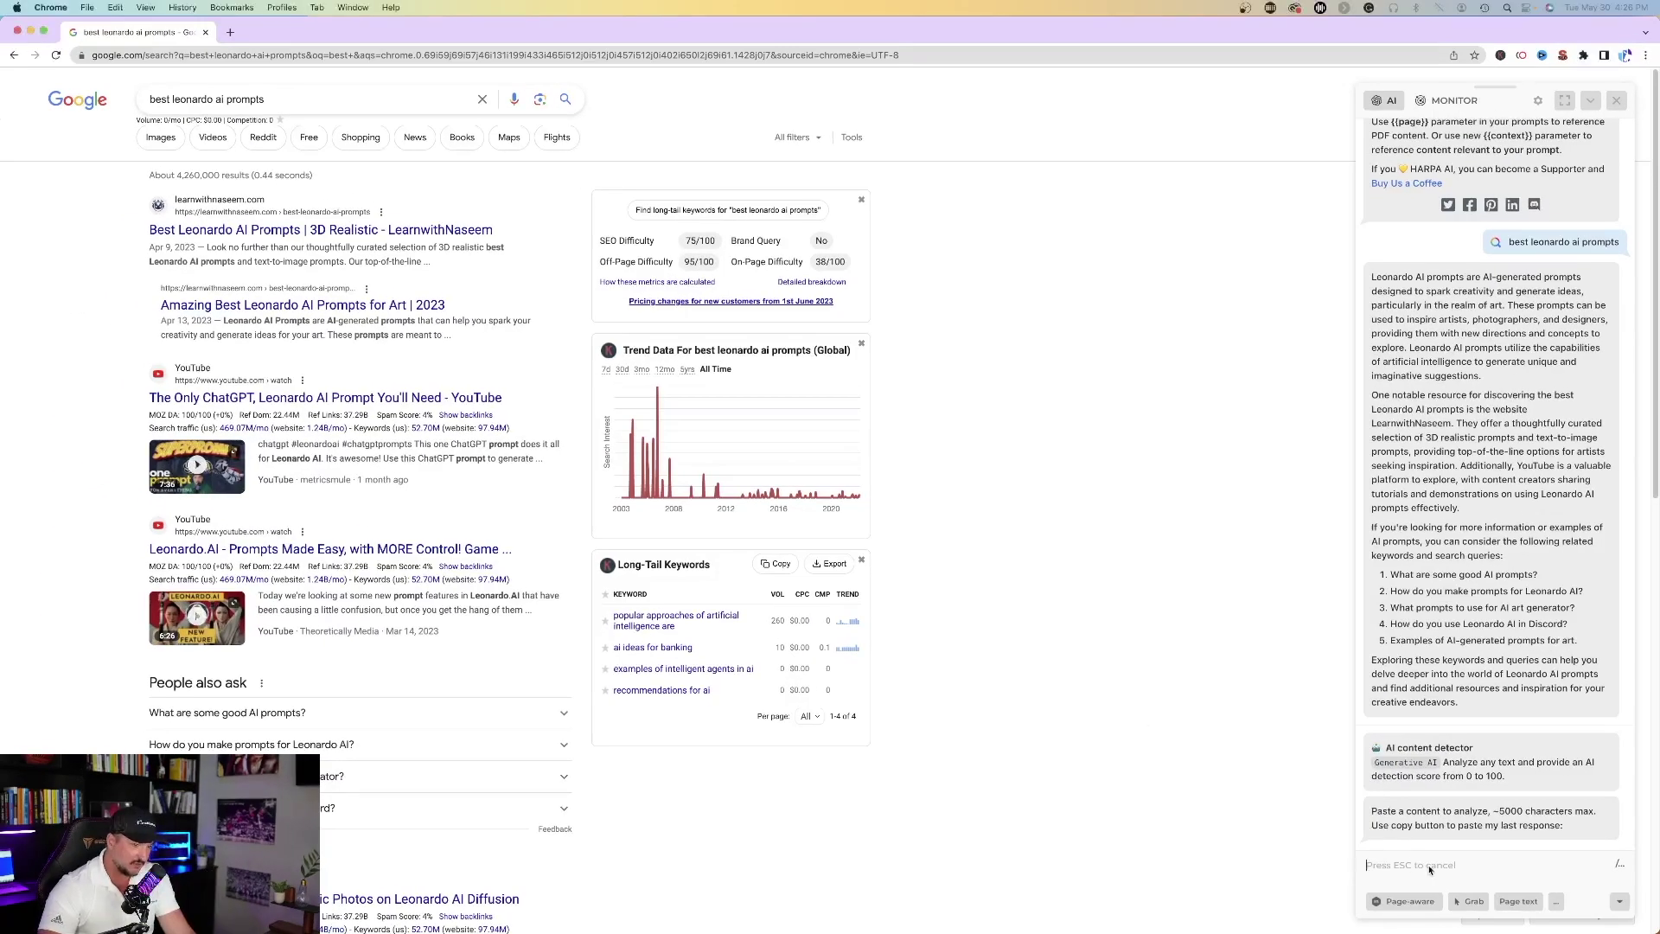
{"action": "key", "text": "super+v"}
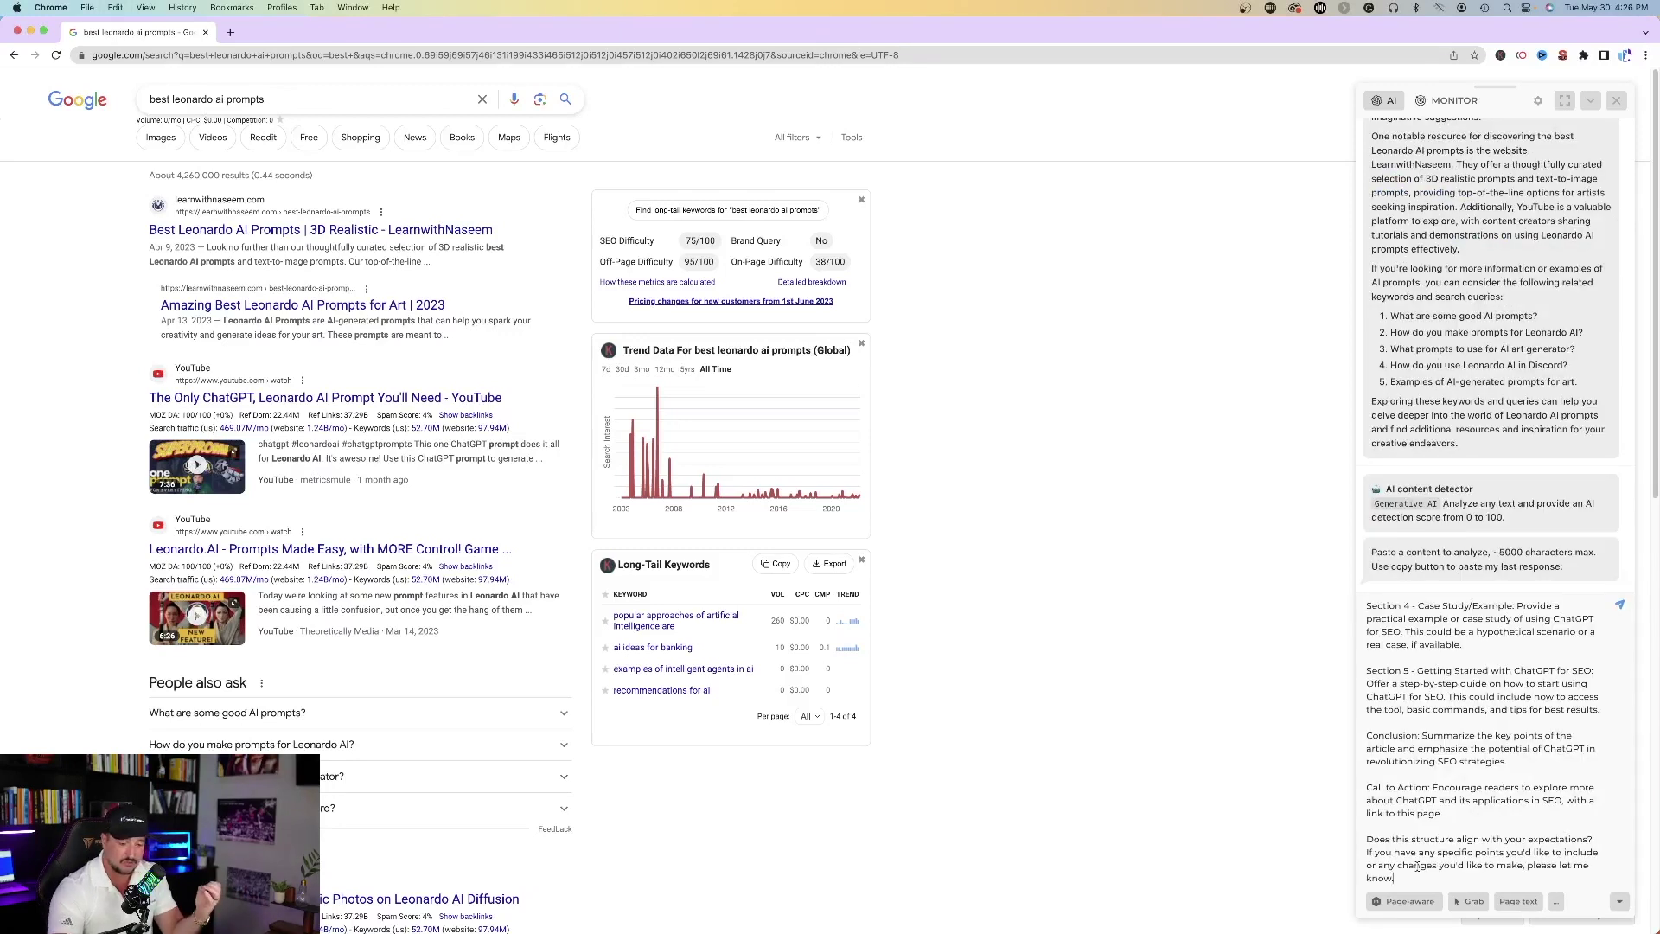
{"action": "left_click", "coordinate": [1619, 605]}
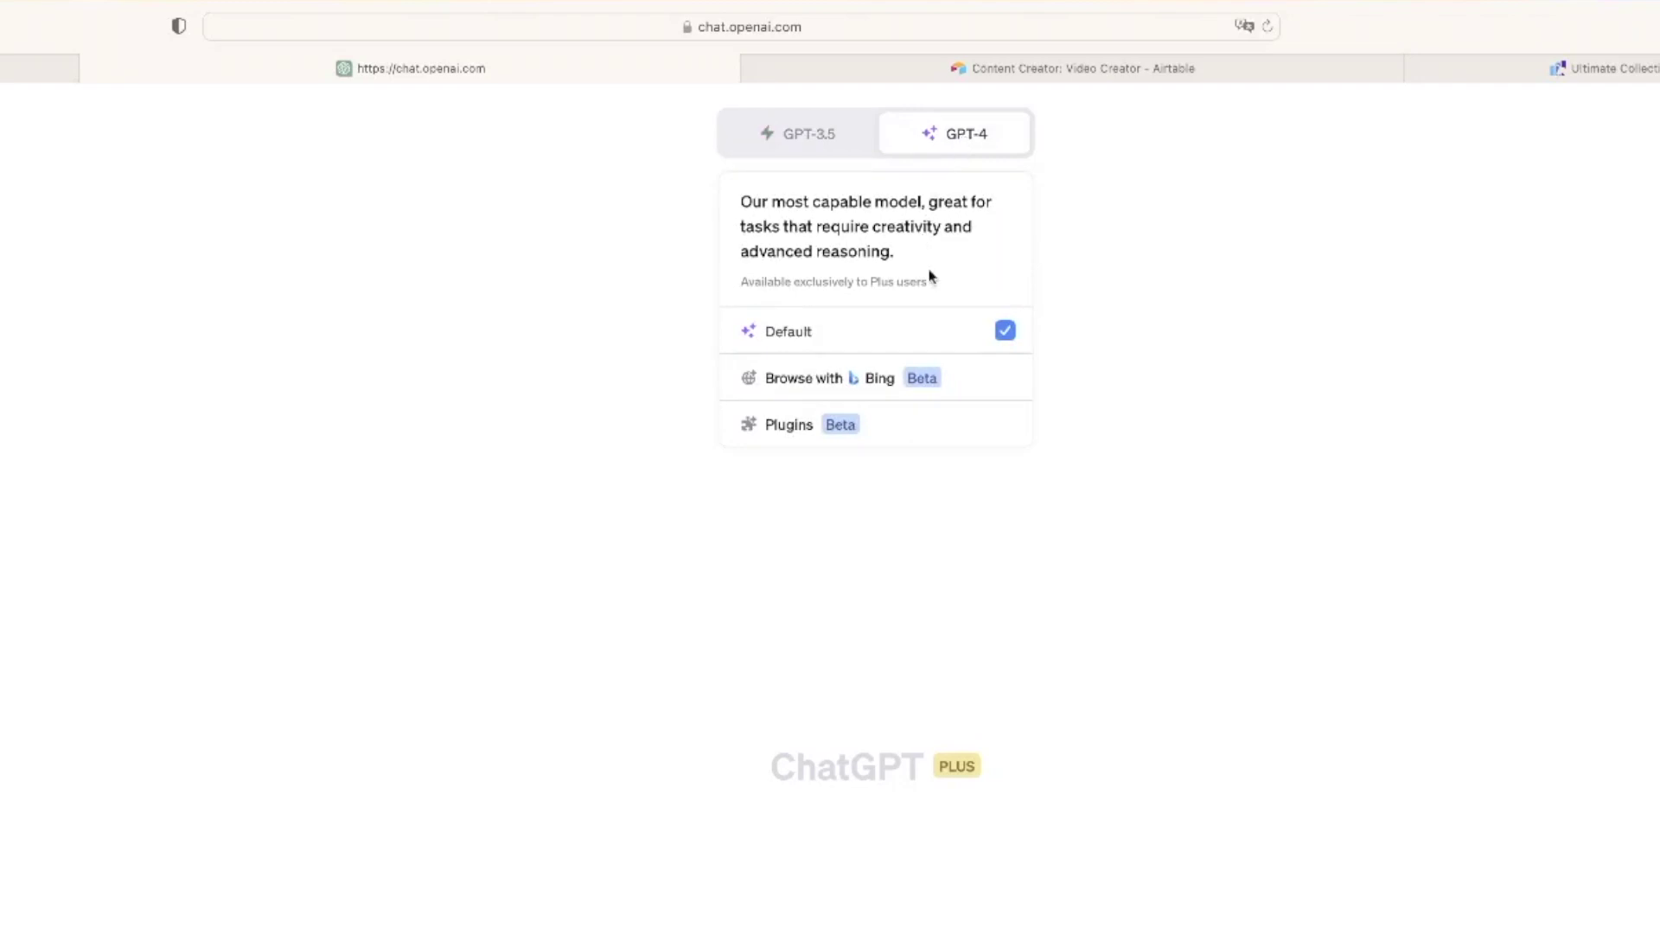
- Enable GPT-4 plugins, confirm WebPilot and Competitor PPC Ads are checked, and paste the Tomball SEO prompt
{"action": "left_click", "coordinate": [817, 428]}
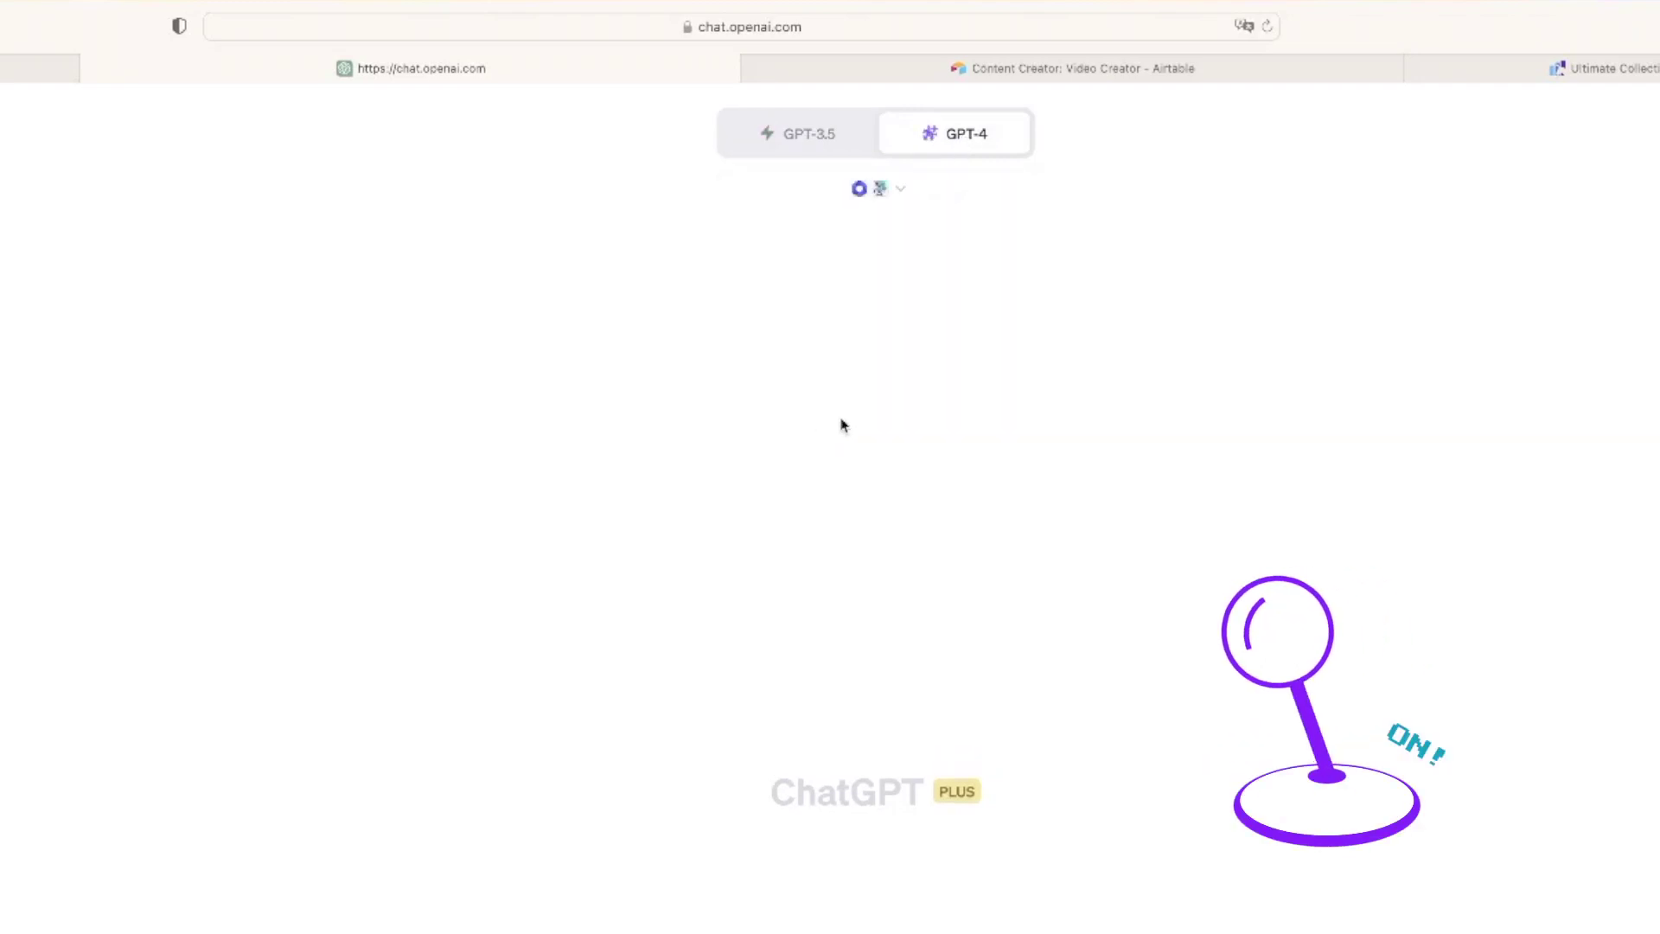
{"action": "left_click", "coordinate": [897, 190]}
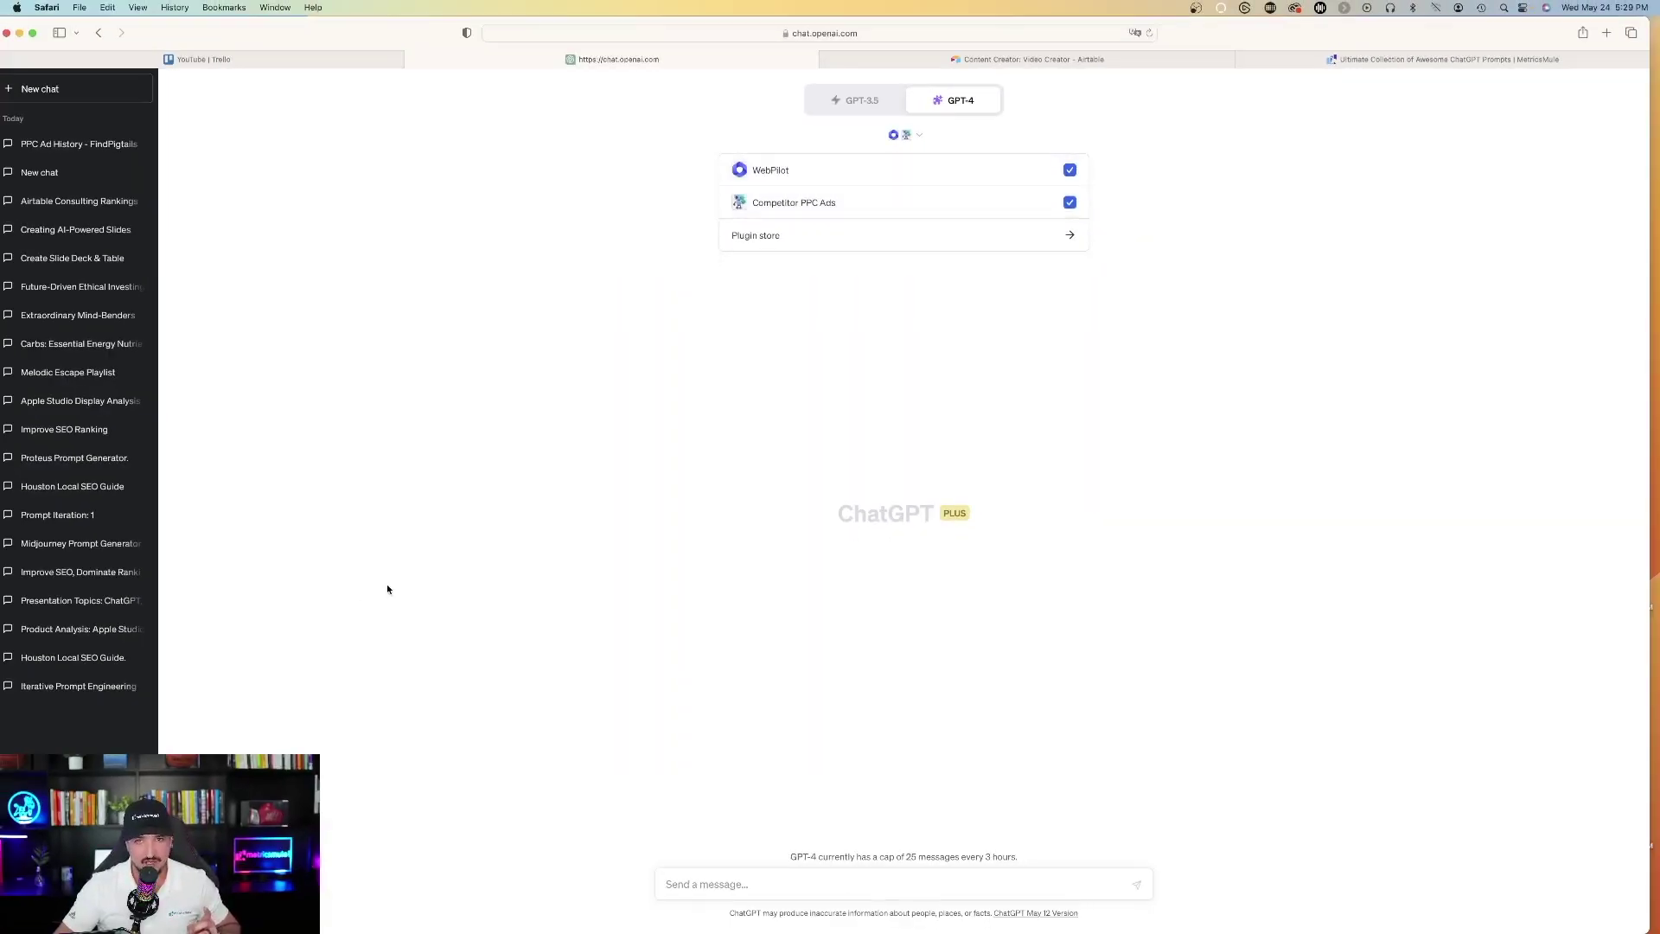
{"action": "left_click", "coordinate": [427, 527]}
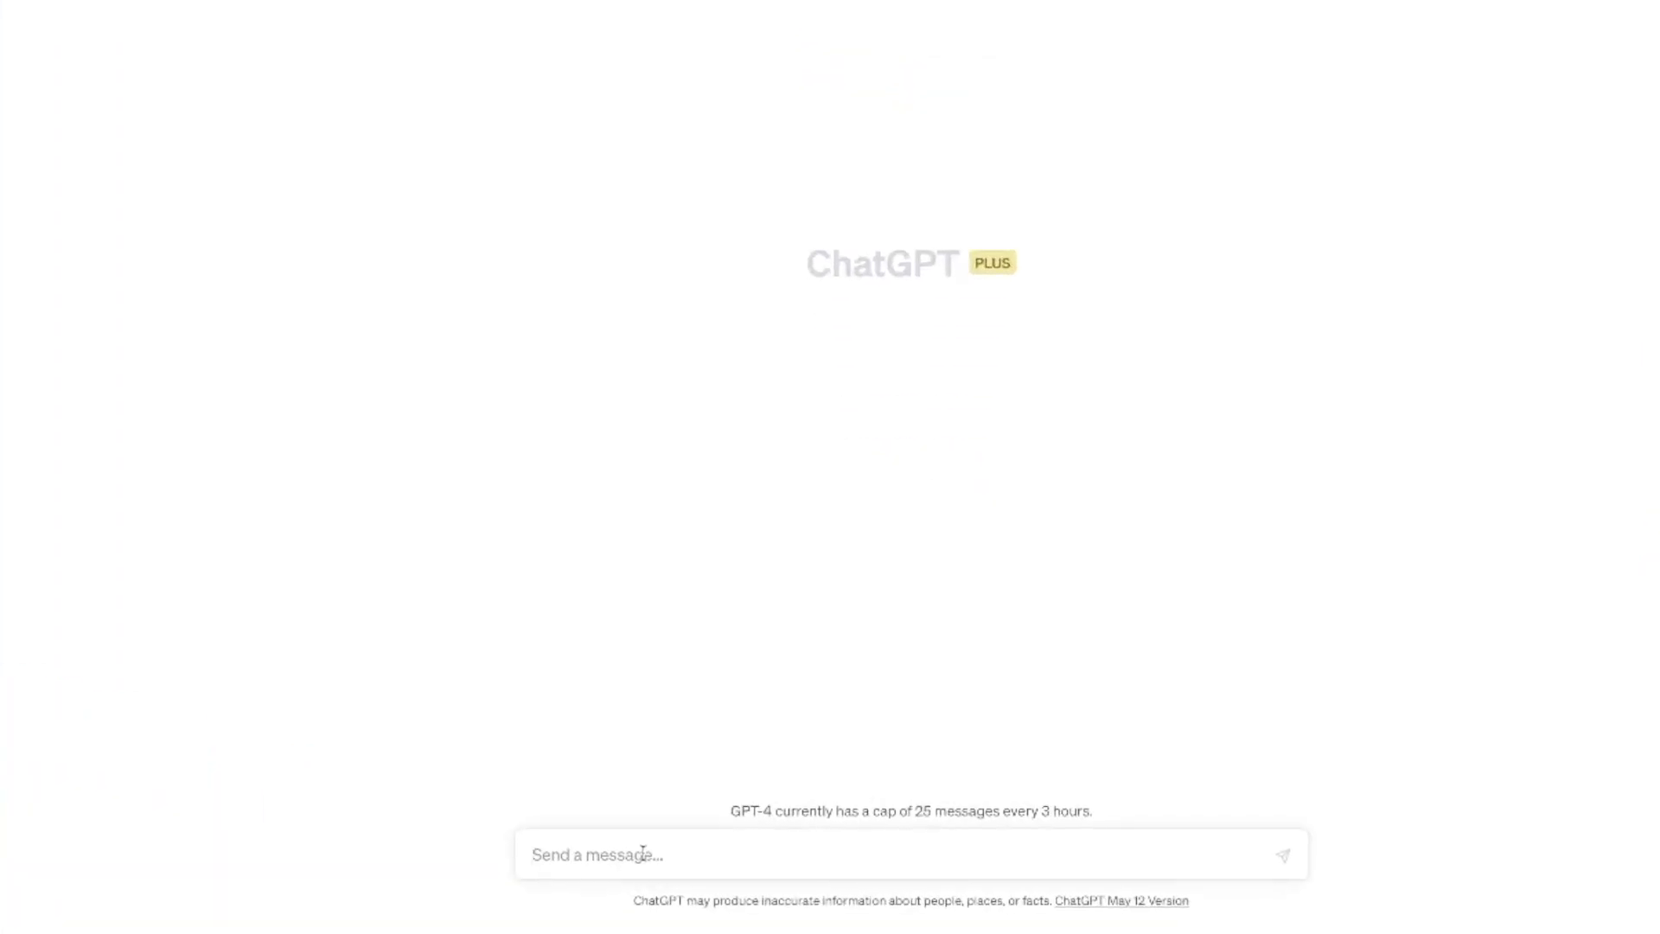
{"action": "type", "text": "Search \"Tomball SEO\" then find out what is ranking please. See if metricsmule.com is ranking. Give me a breakdown of the SERP terms of SEO"}
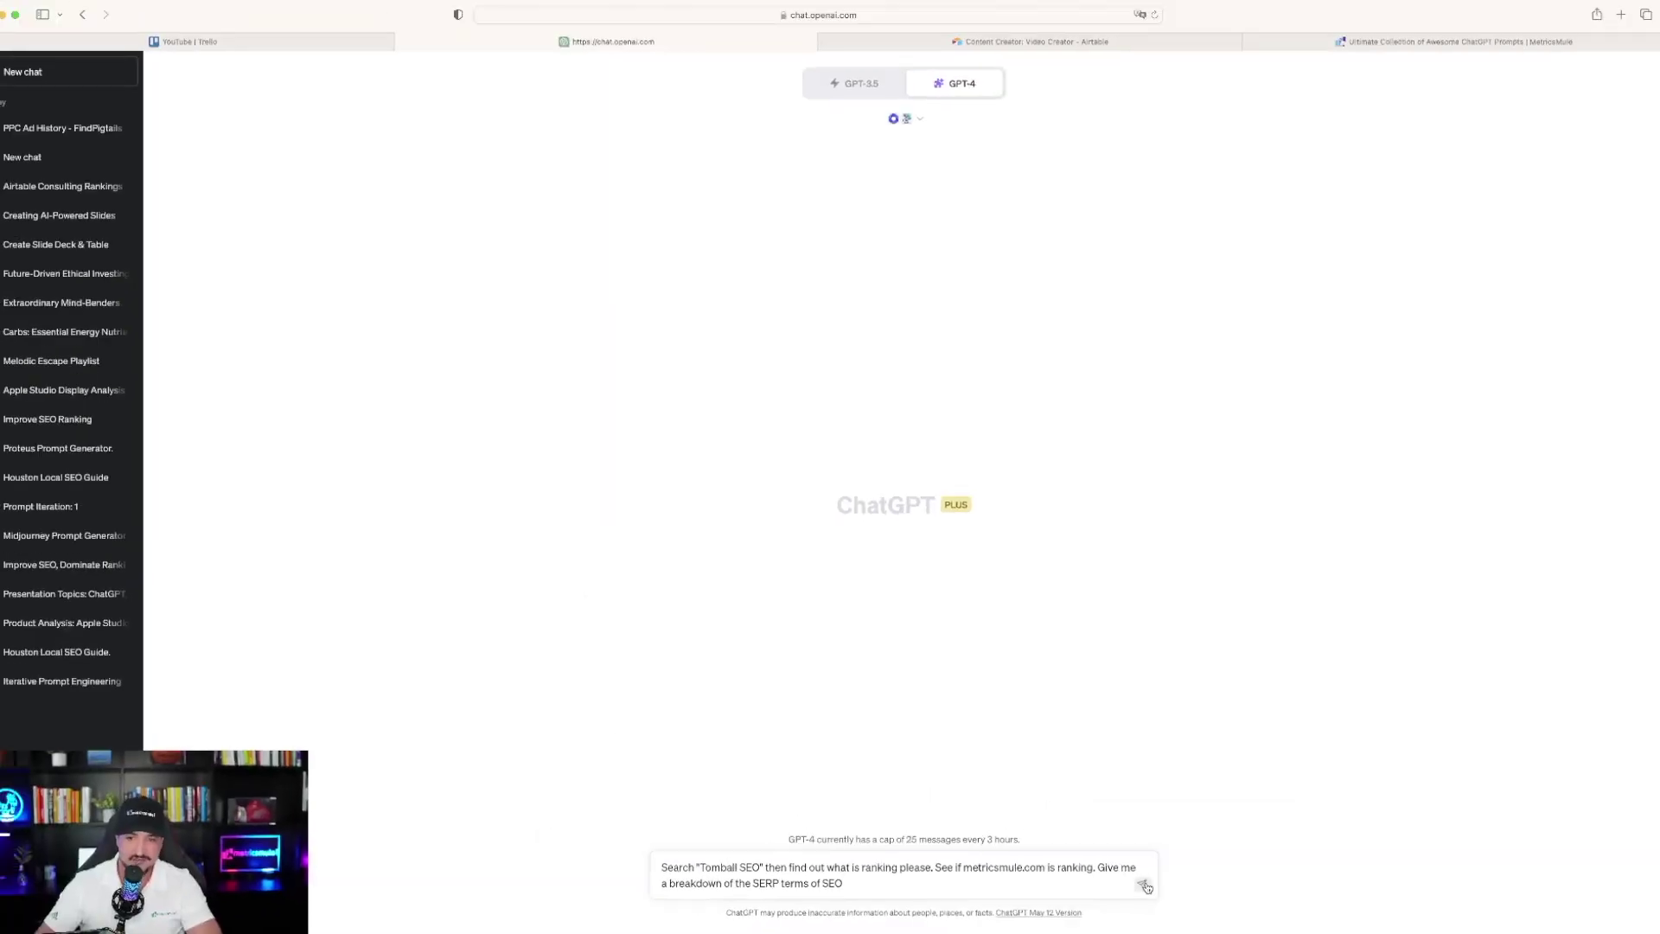
- Send the Tomball SEO ranking prompt for WebPilot to analyse
{"action": "left_click", "coordinate": [1143, 886]}
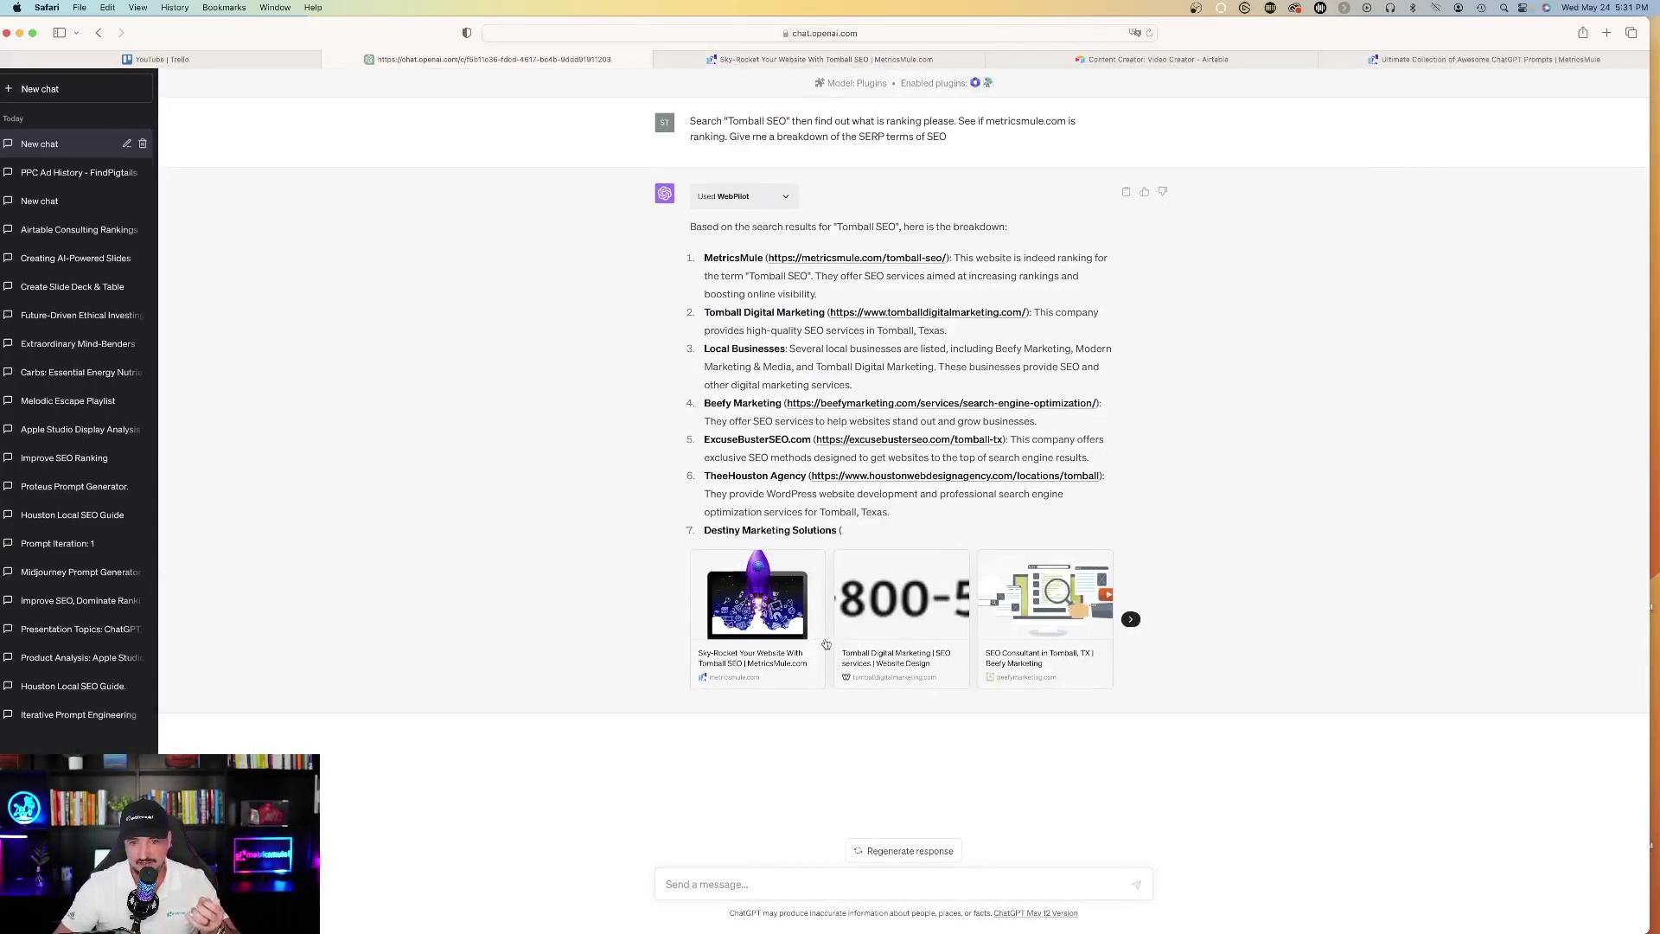
- Open the Tomball Digital Marketing result in its own tab, then return to the ChatGPT conversation
{"action": "left_click", "coordinate": [856, 646]}
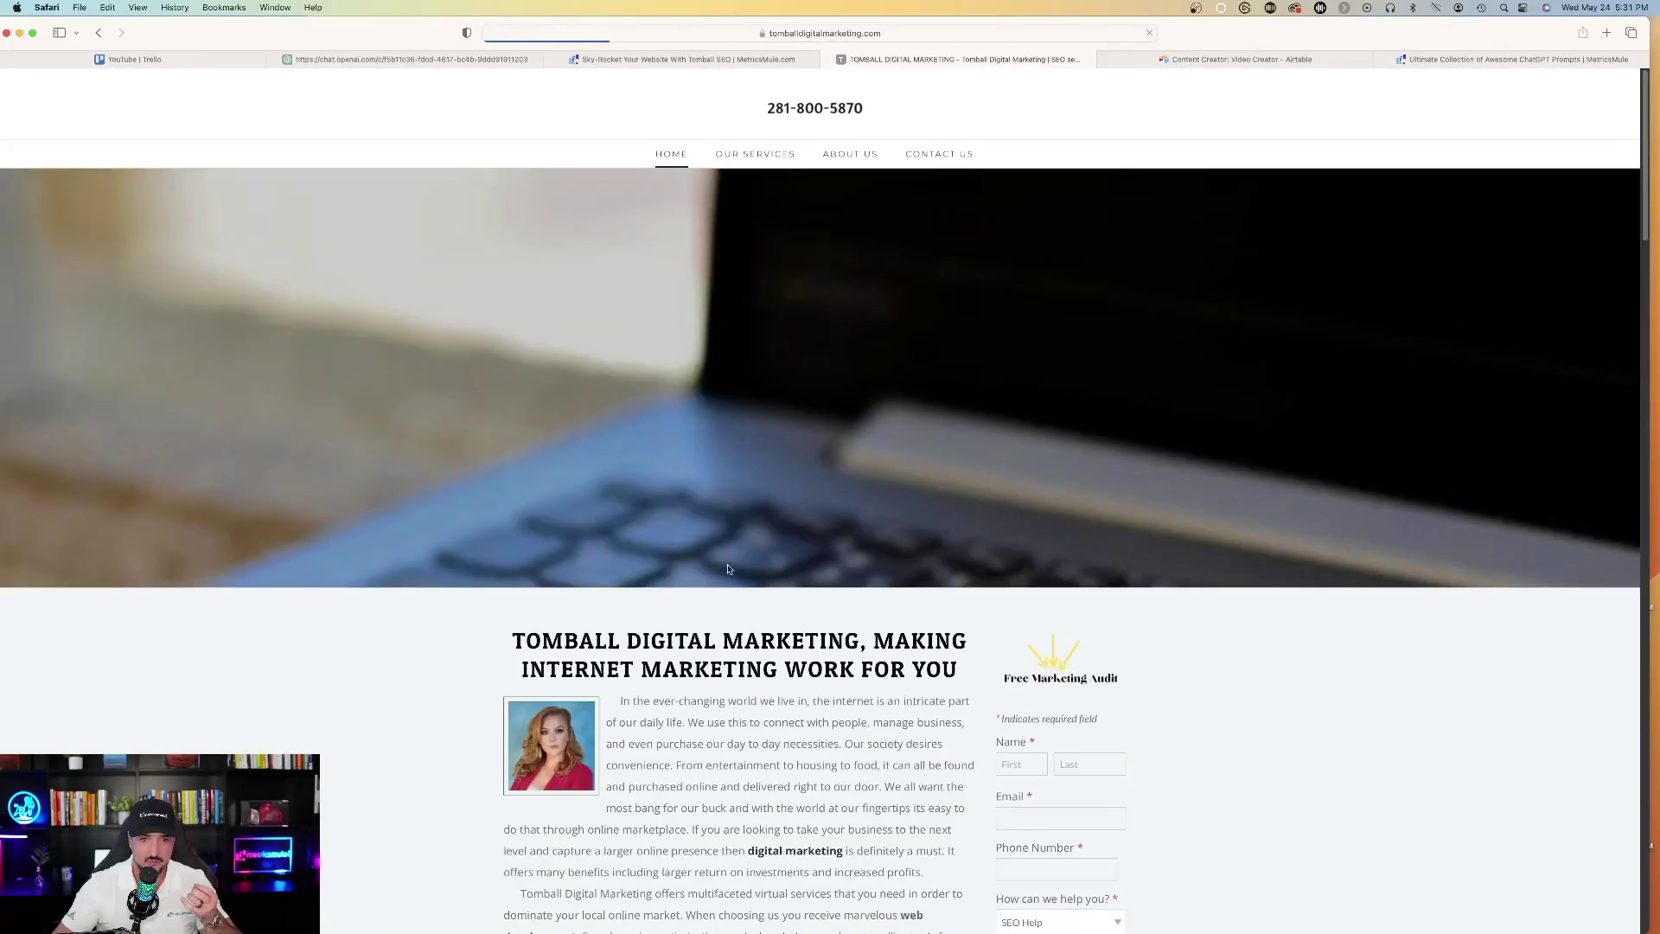
{"action": "left_click", "coordinate": [620, 61]}
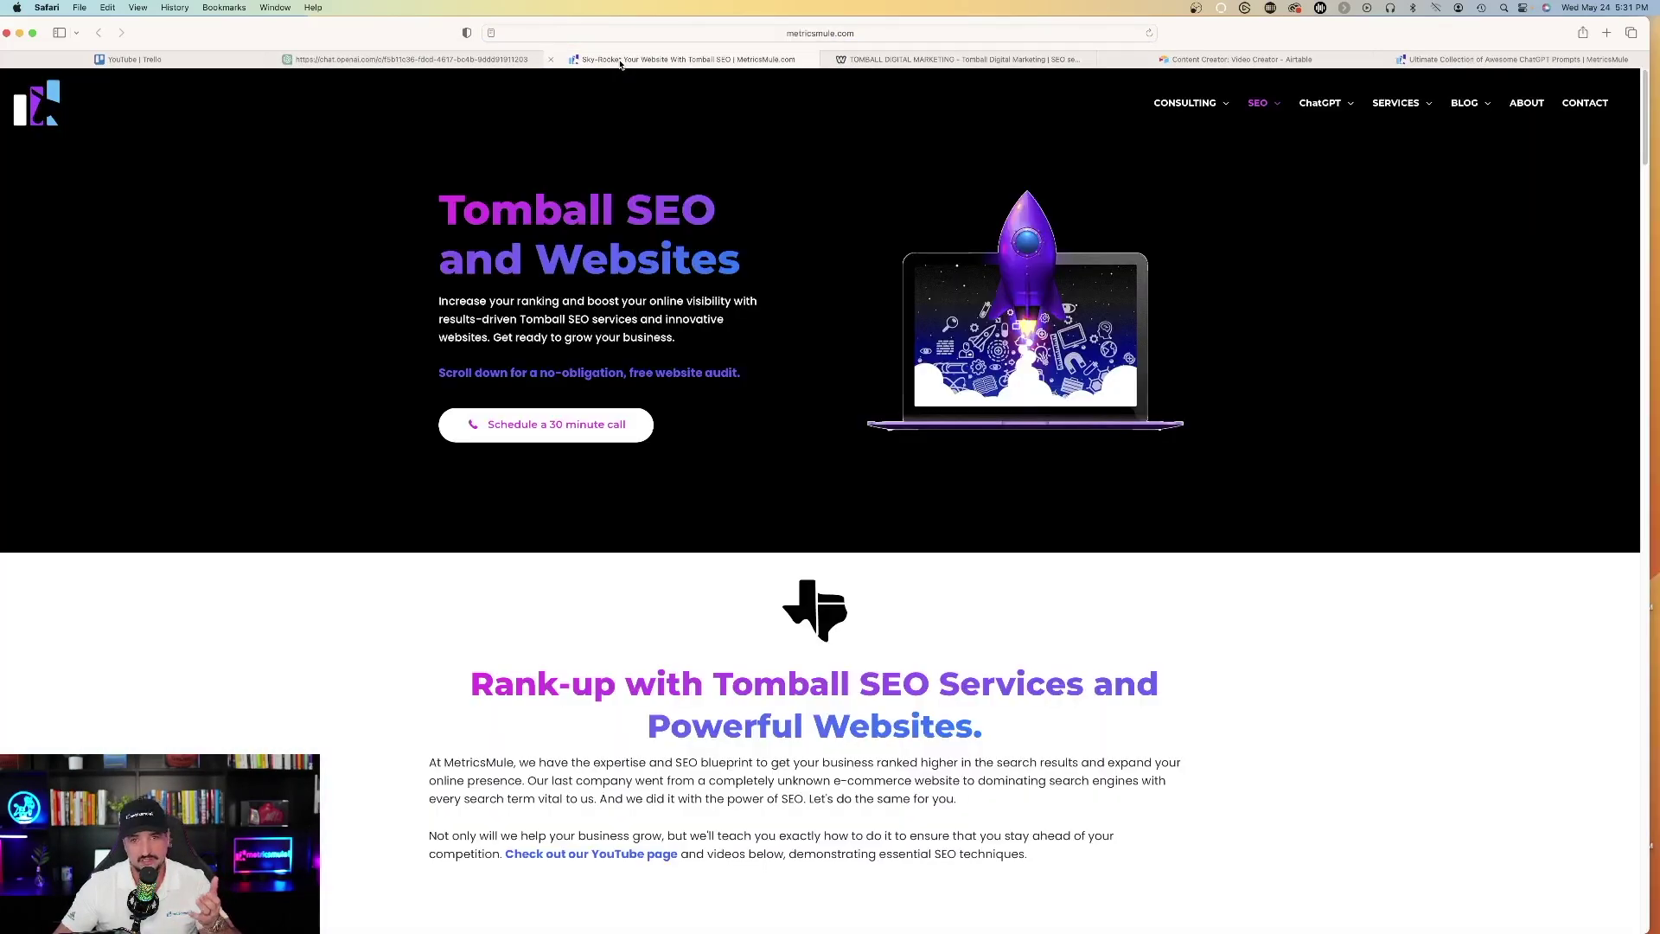
{"action": "left_click", "coordinate": [413, 60]}
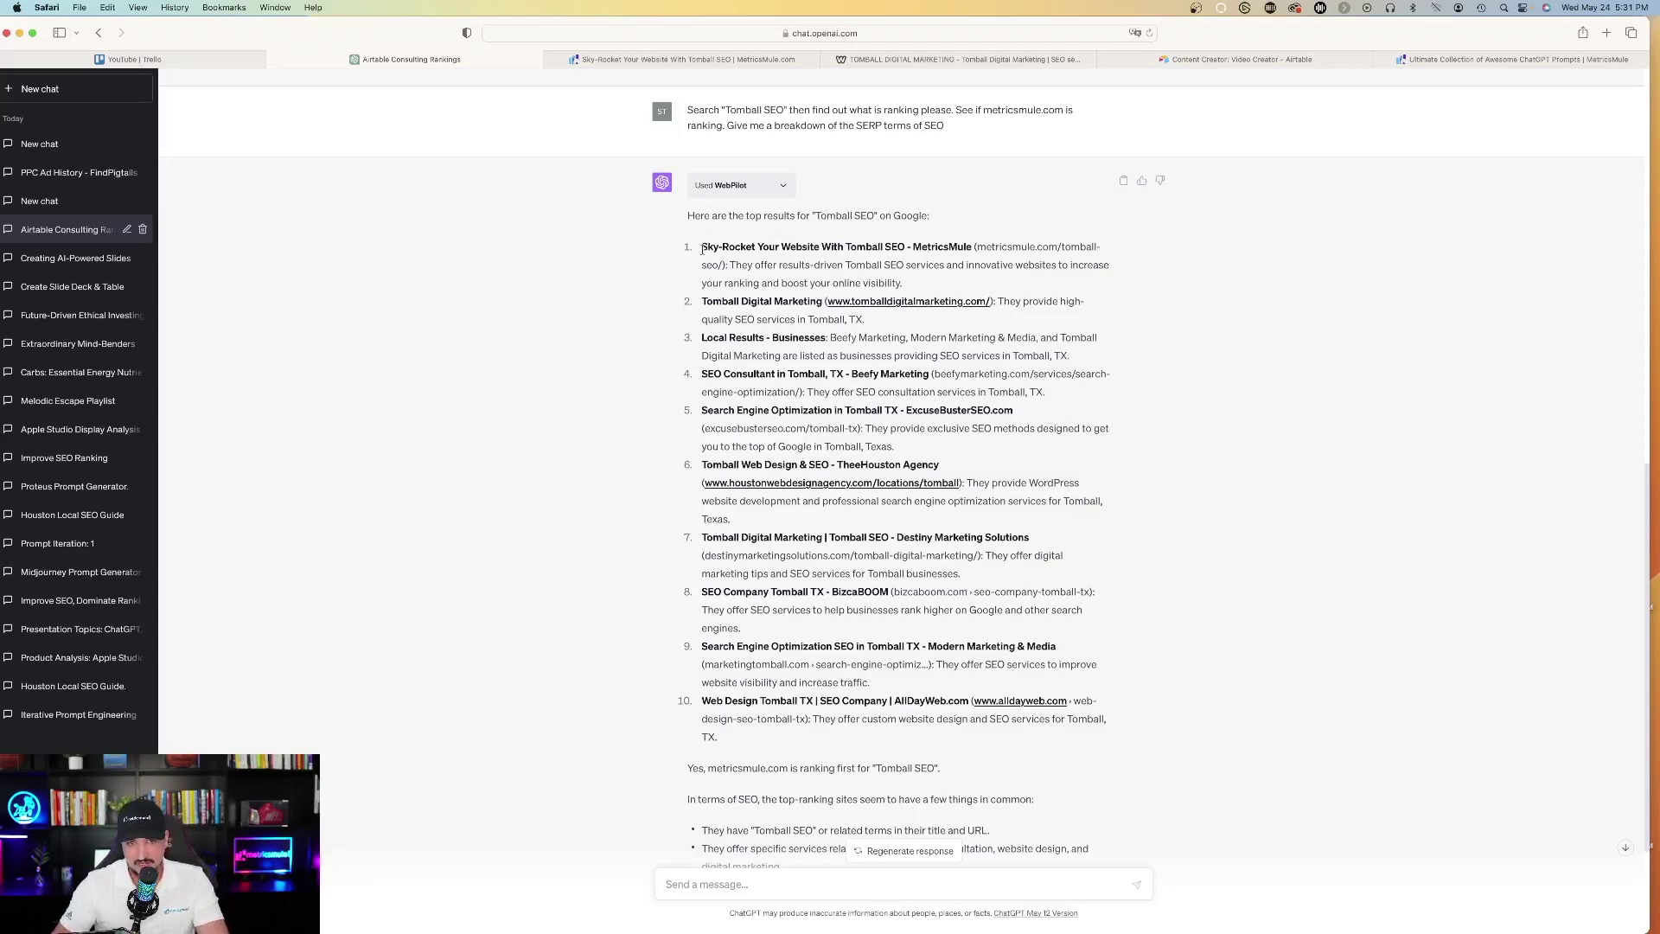
- Highlight MetricsMule's first-place Tomball SEO result title, then scroll to the Airtable Consulting answer
{"action": "left_click_drag", "start_coordinate": [702, 249], "coordinate": [918, 242]}
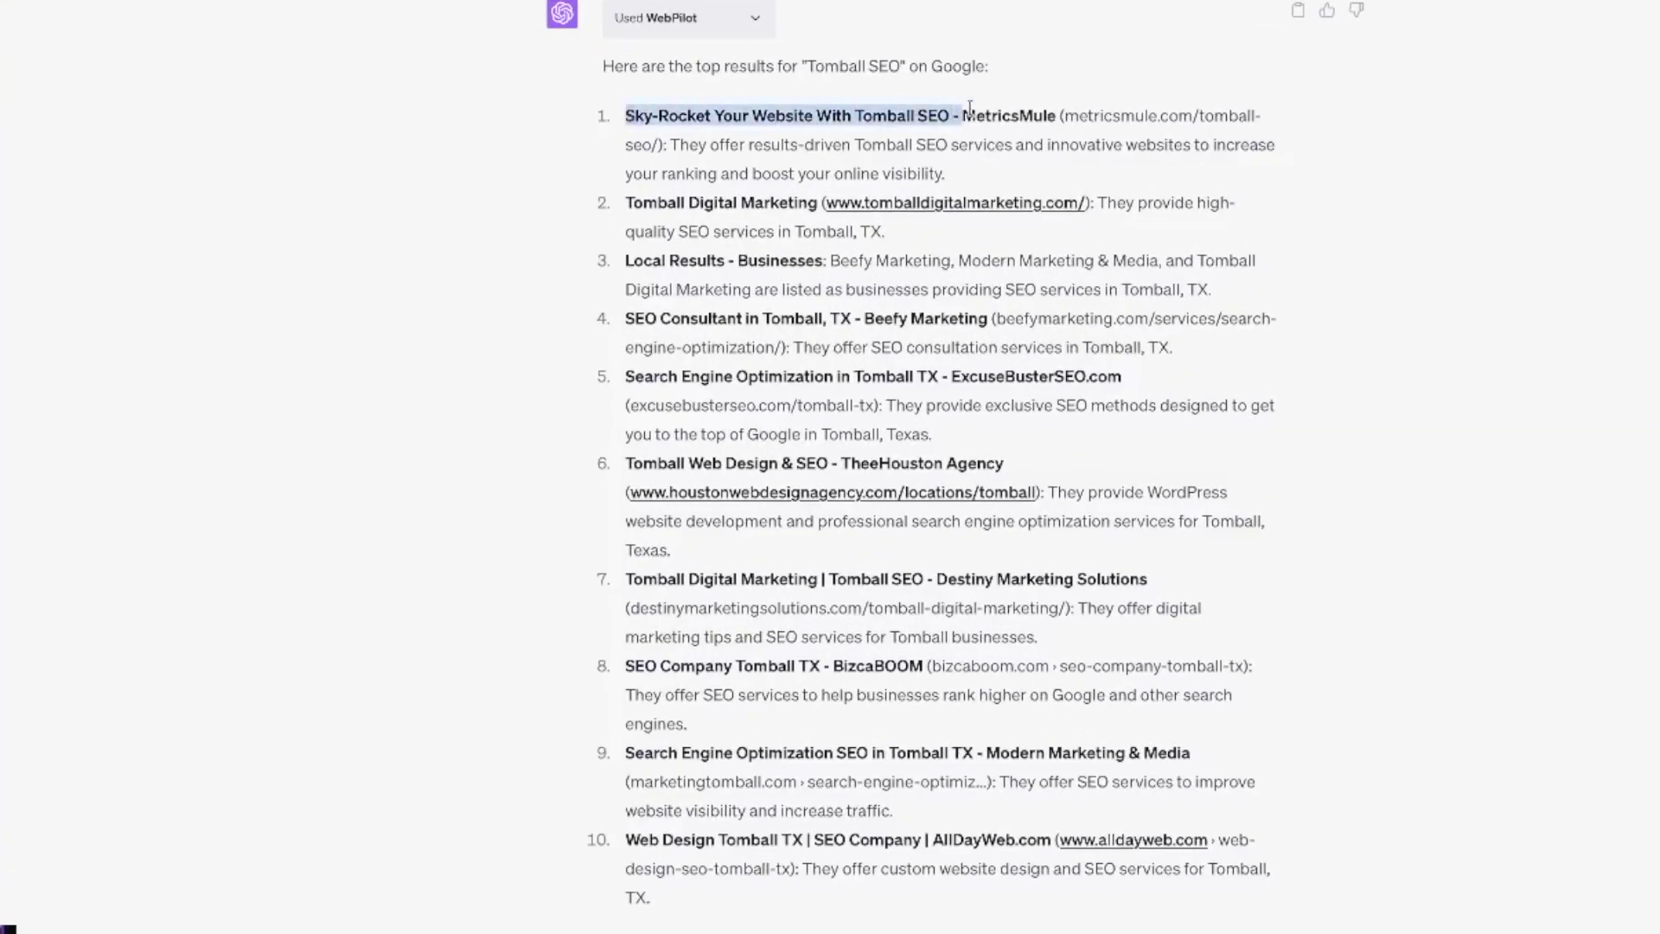
{"action": "left_click_drag", "start_coordinate": [969, 107], "coordinate": [1053, 112]}
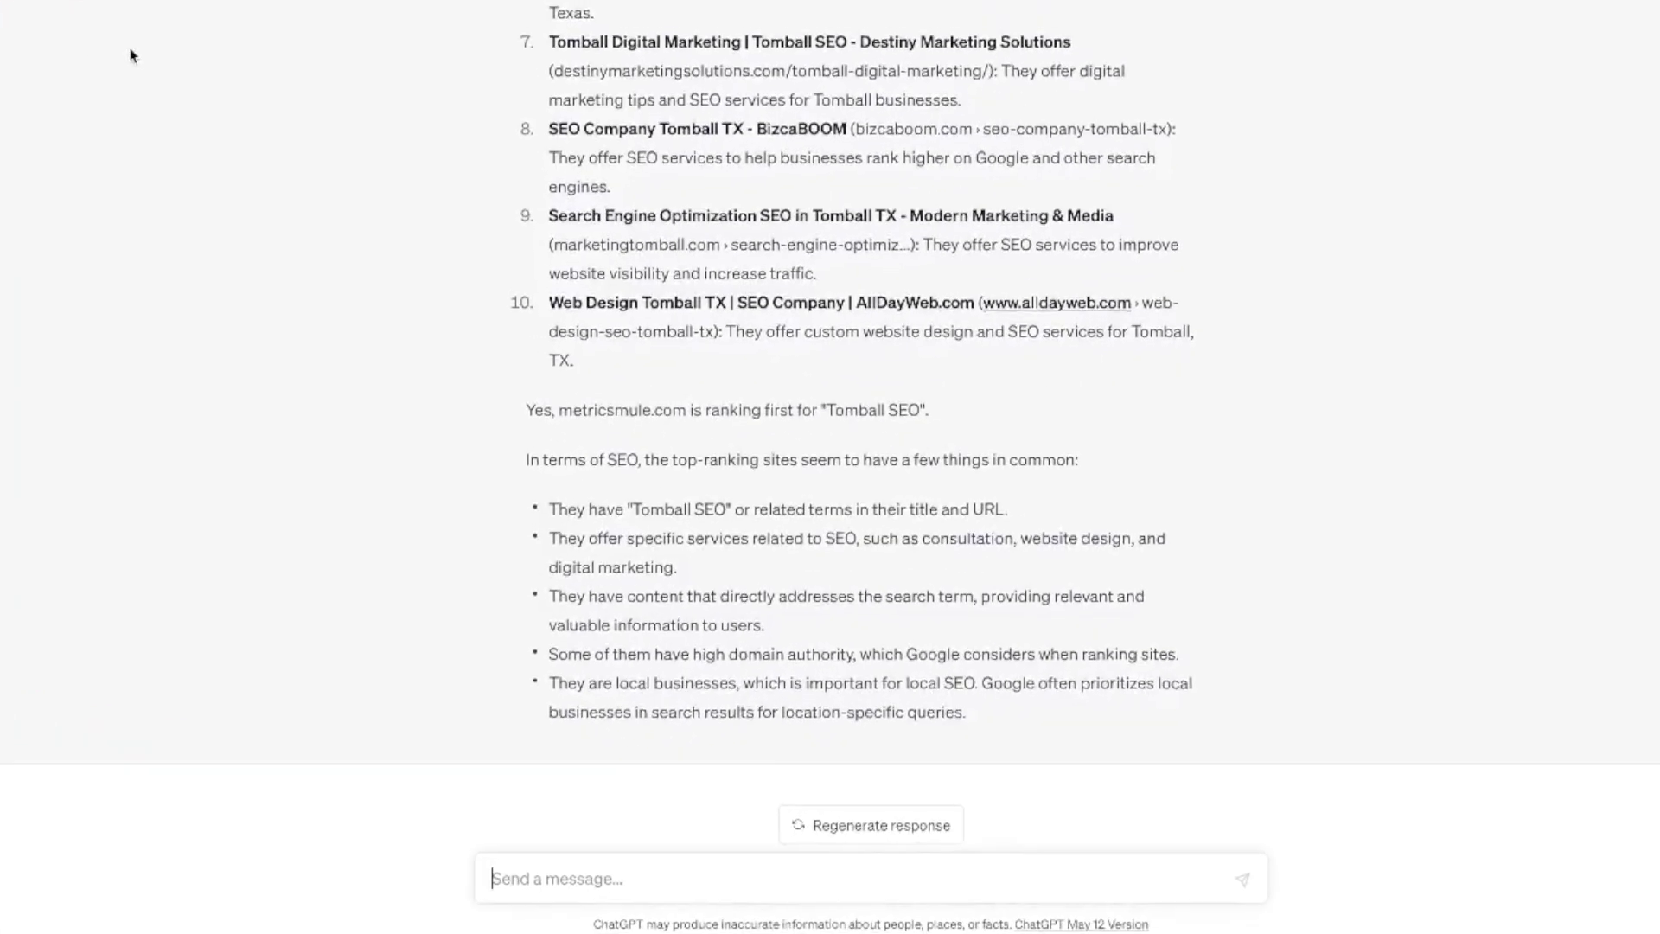
{"action": "scroll", "coordinate": [447, 360], "scroll_direction": "up", "scroll_amount": 3}
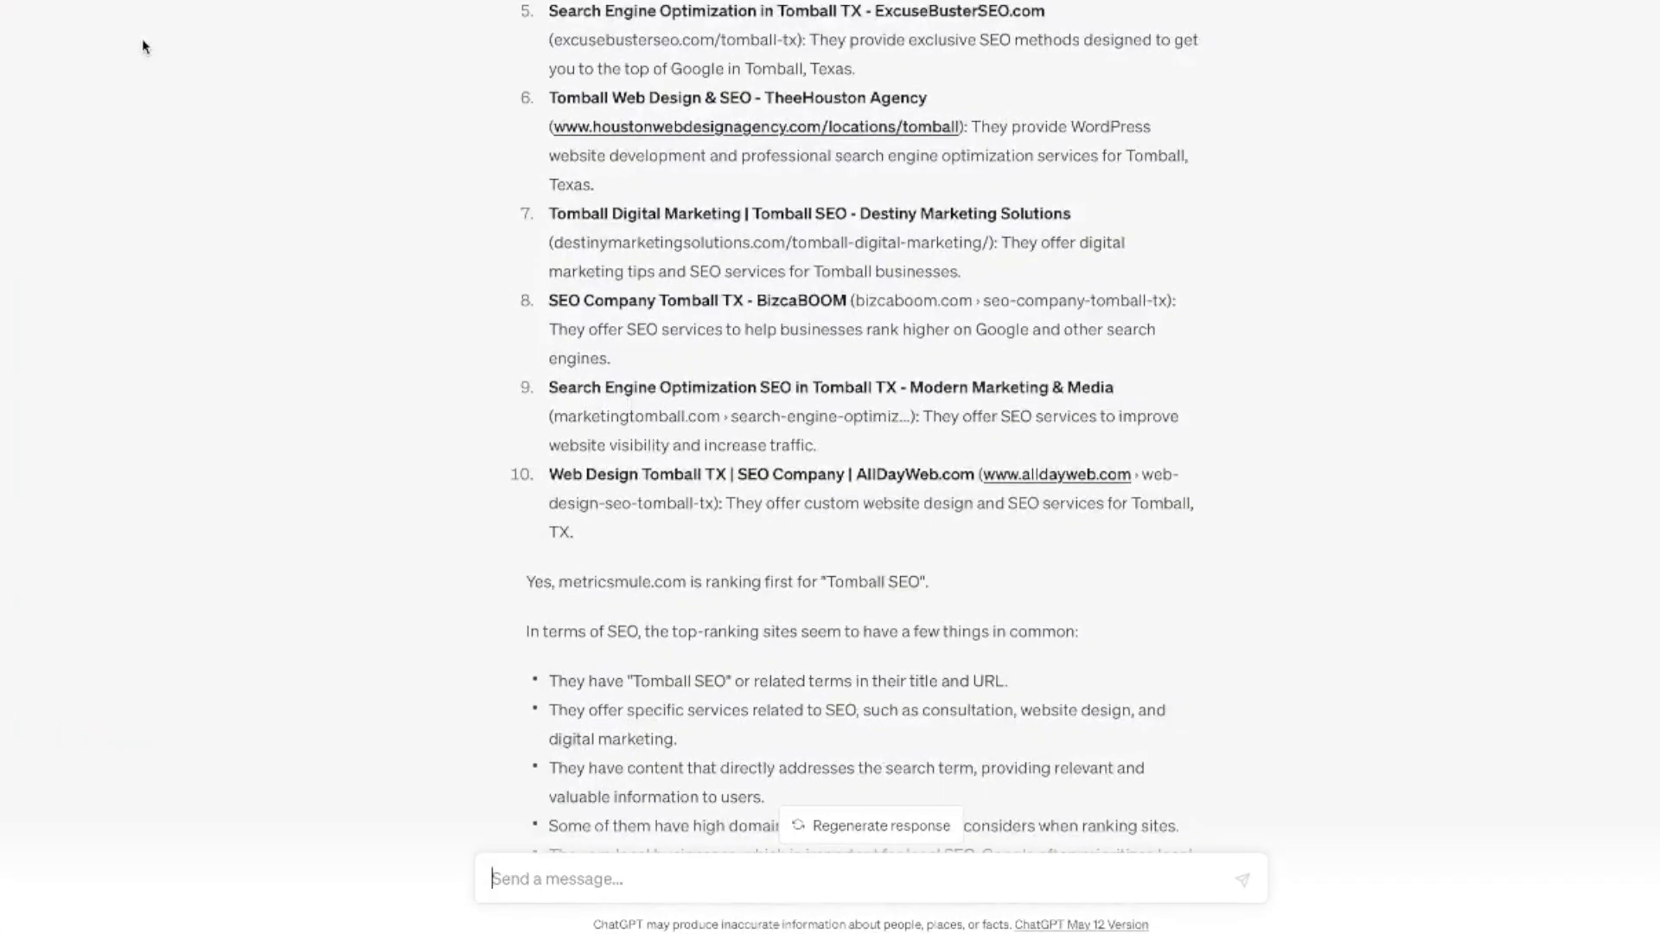
{"action": "scroll", "coordinate": [103, 49], "scroll_direction": "down", "scroll_amount": 15}
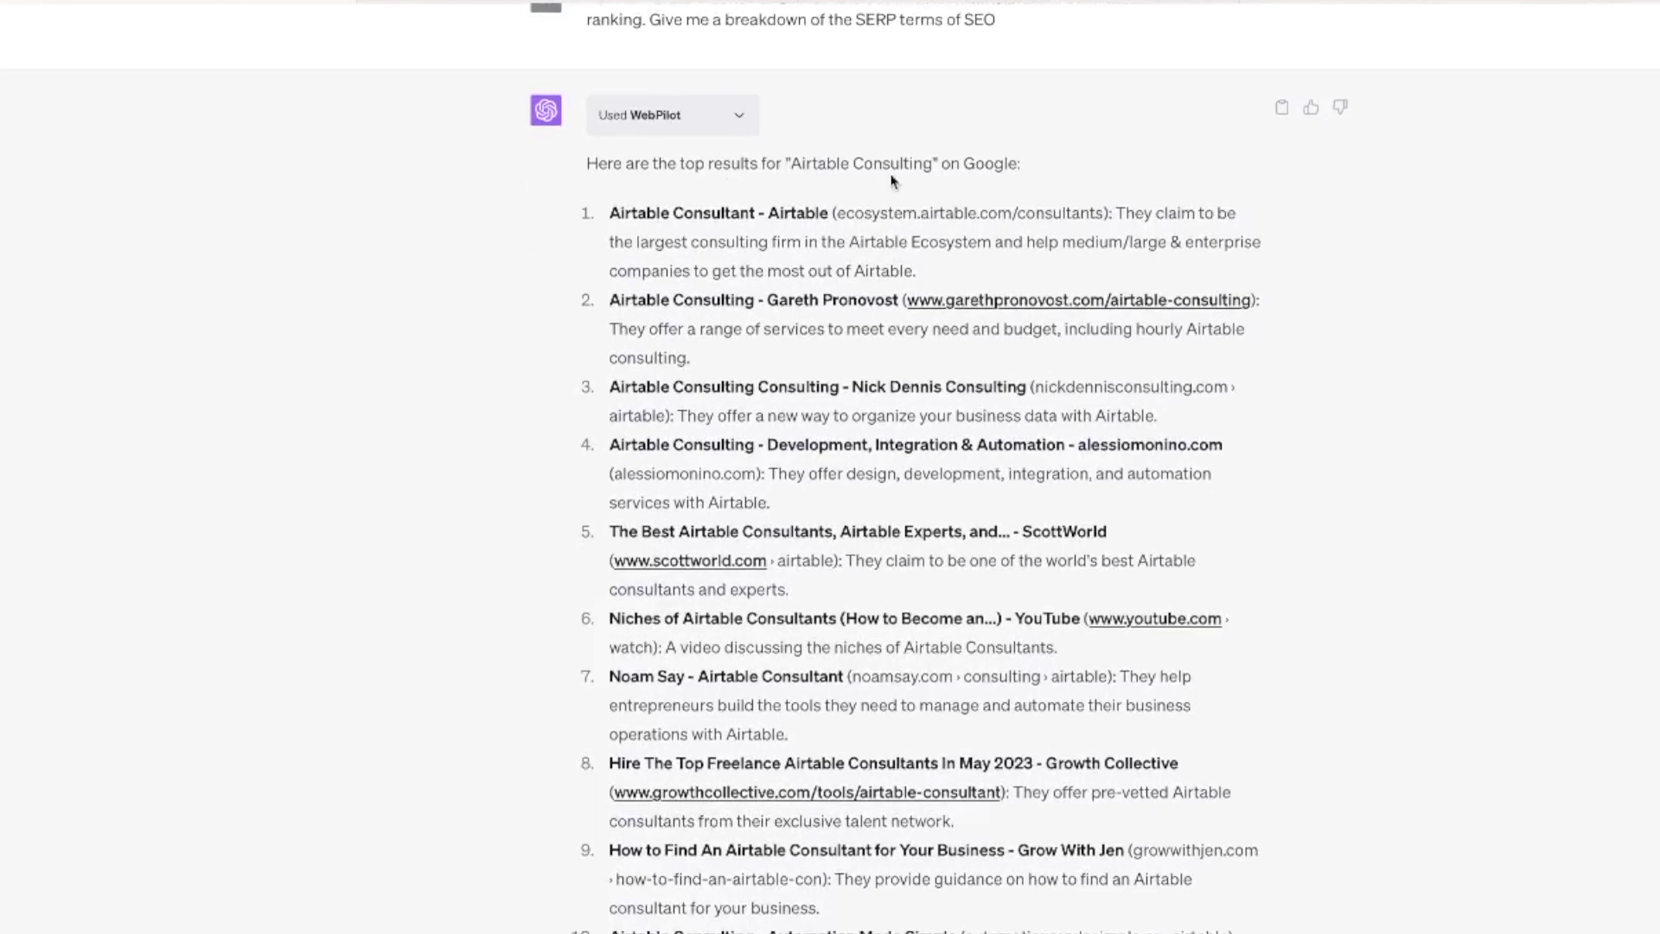
- Highlight the 'Unfortunately, metricsmule.com…' paragraph in the Airtable Consulting answer
{"action": "scroll", "coordinate": [561, 564], "scroll_direction": "down", "scroll_amount": 1}
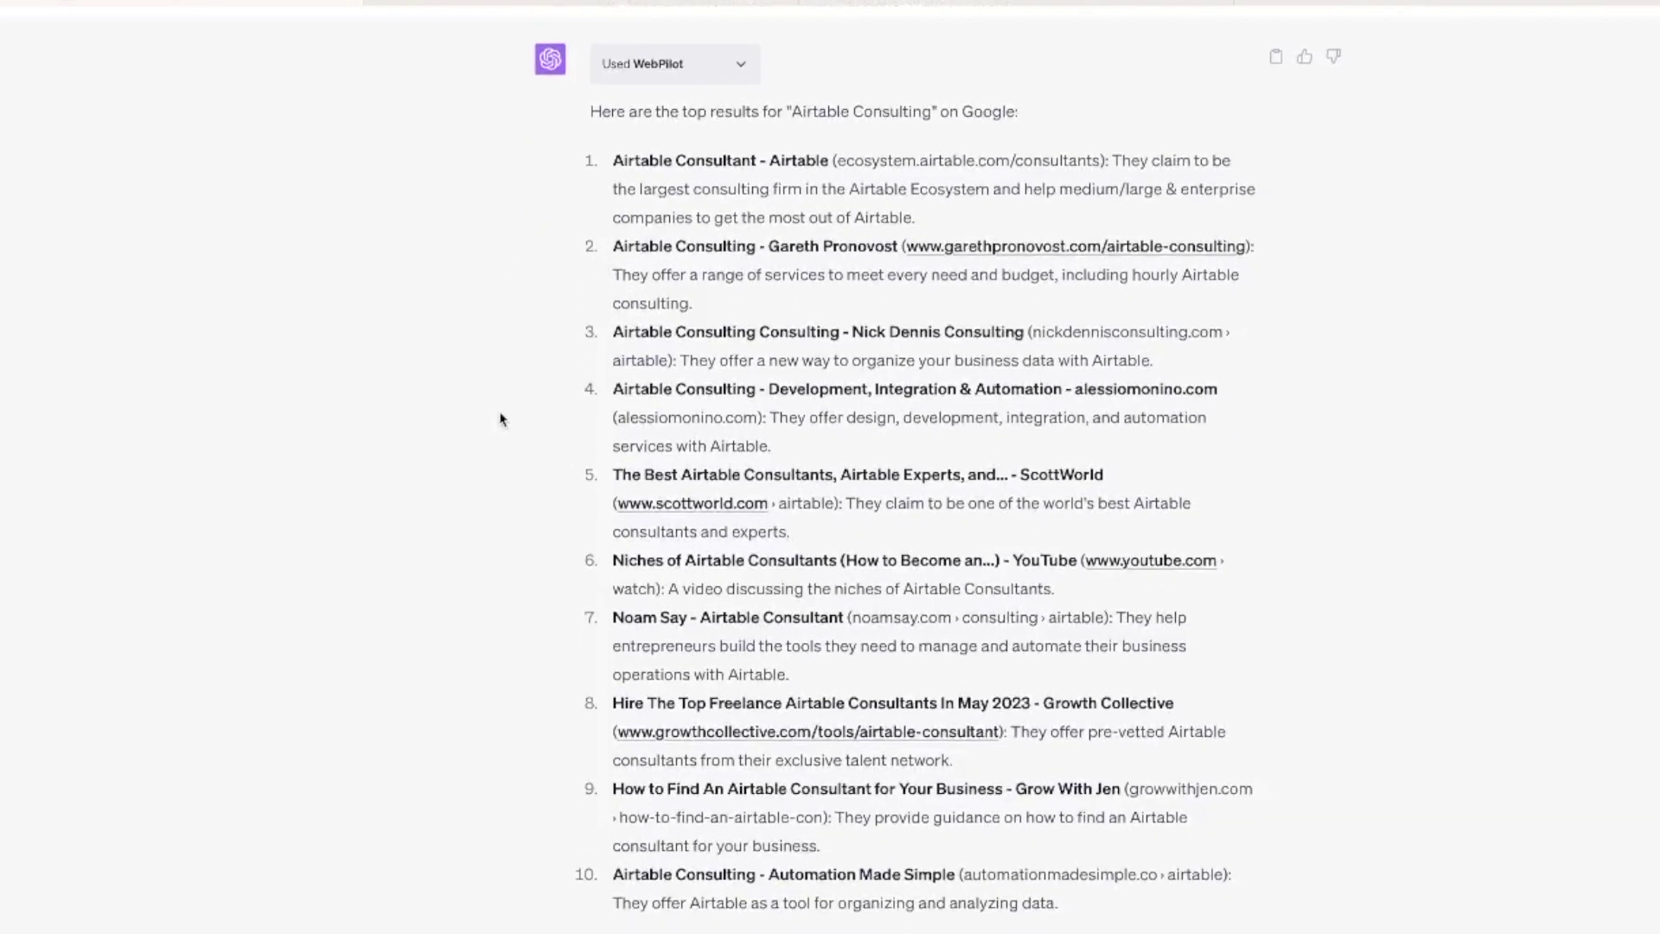
{"action": "scroll", "coordinate": [639, 398], "scroll_direction": "down", "scroll_amount": 3}
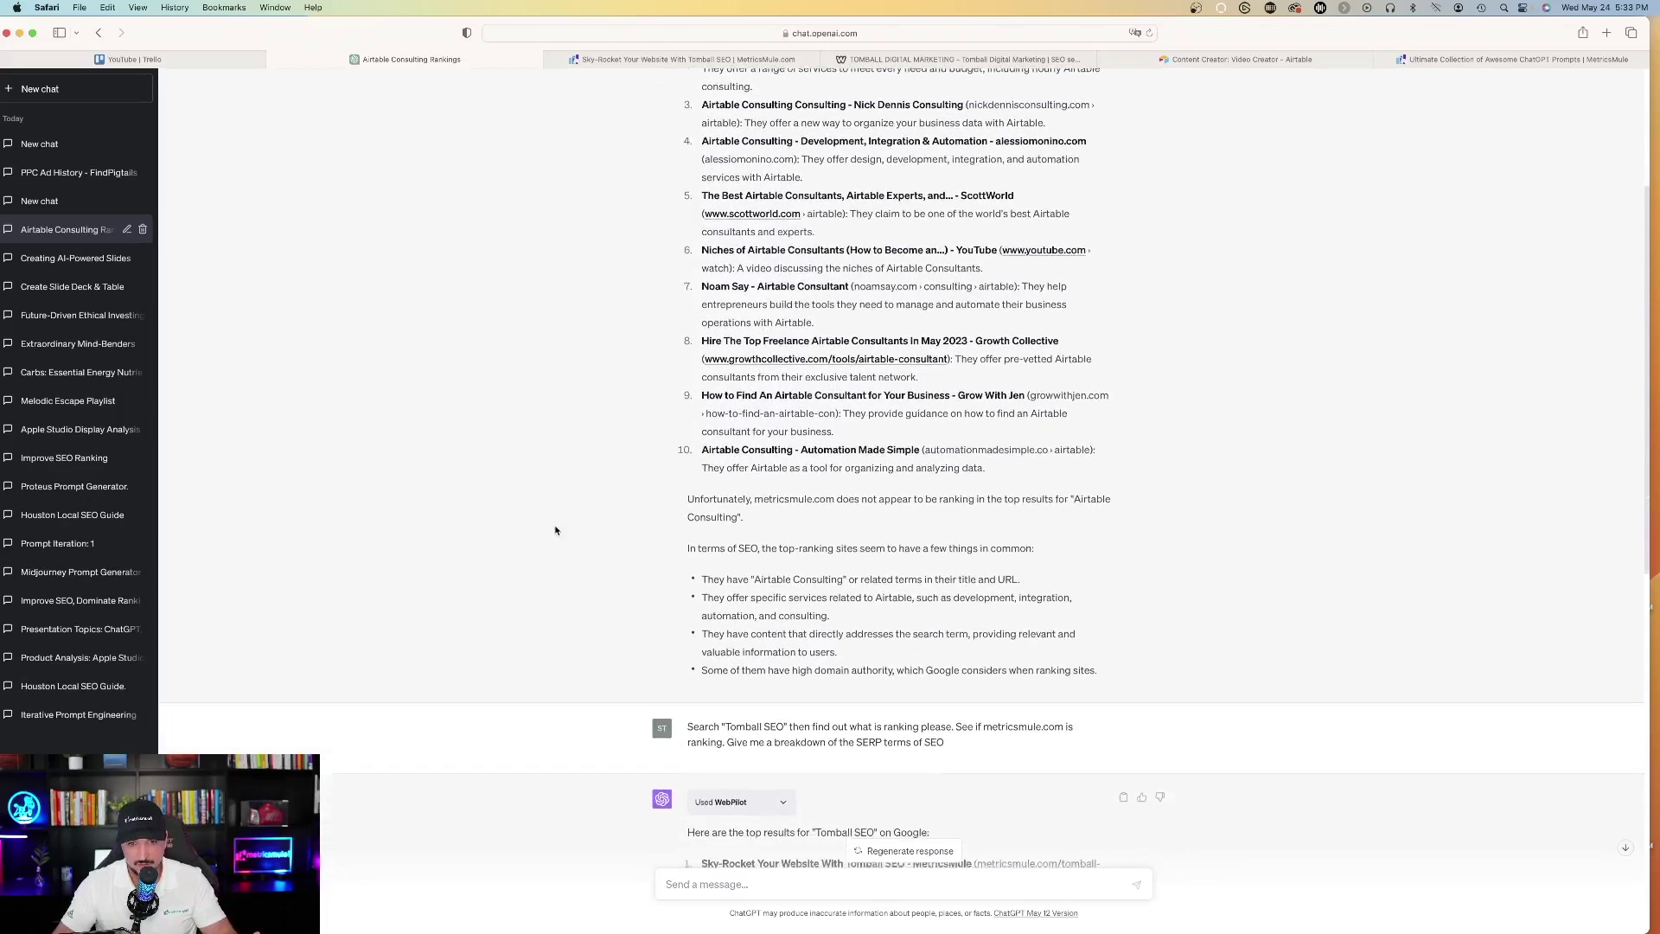
{"action": "left_click_drag", "start_coordinate": [682, 465], "coordinate": [759, 476]}
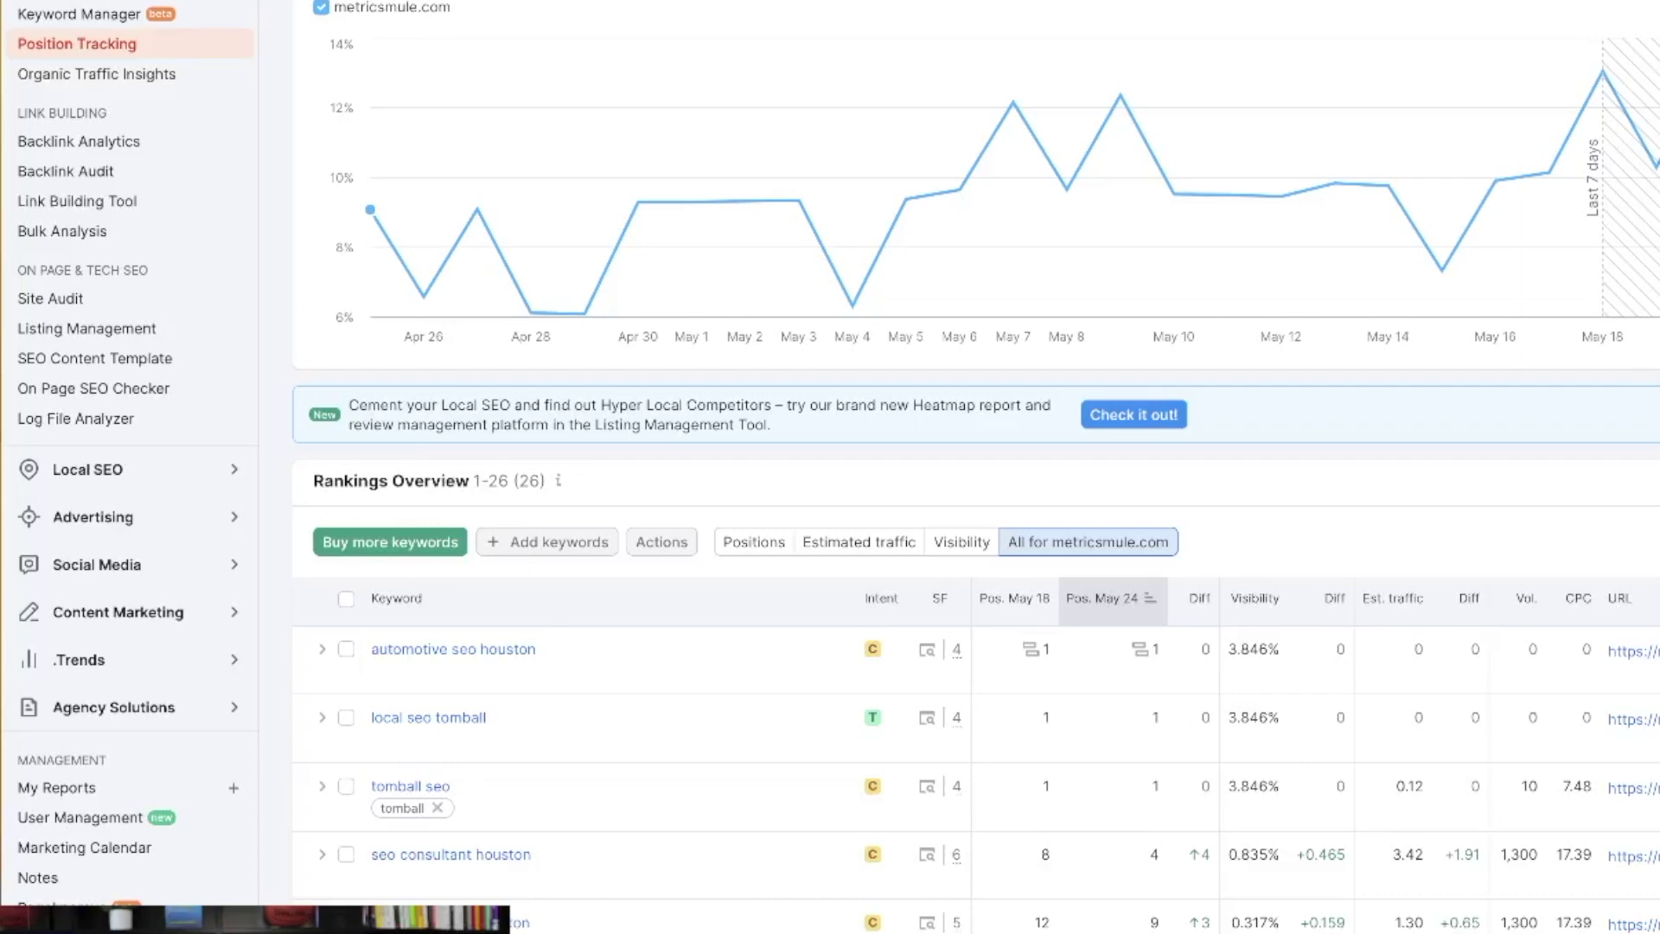
- Scroll the Rankings Overview table of metricsmule.com's 26 tracked keywords
{"action": "scroll", "coordinate": [503, 859], "scroll_direction": "down", "scroll_amount": 1}
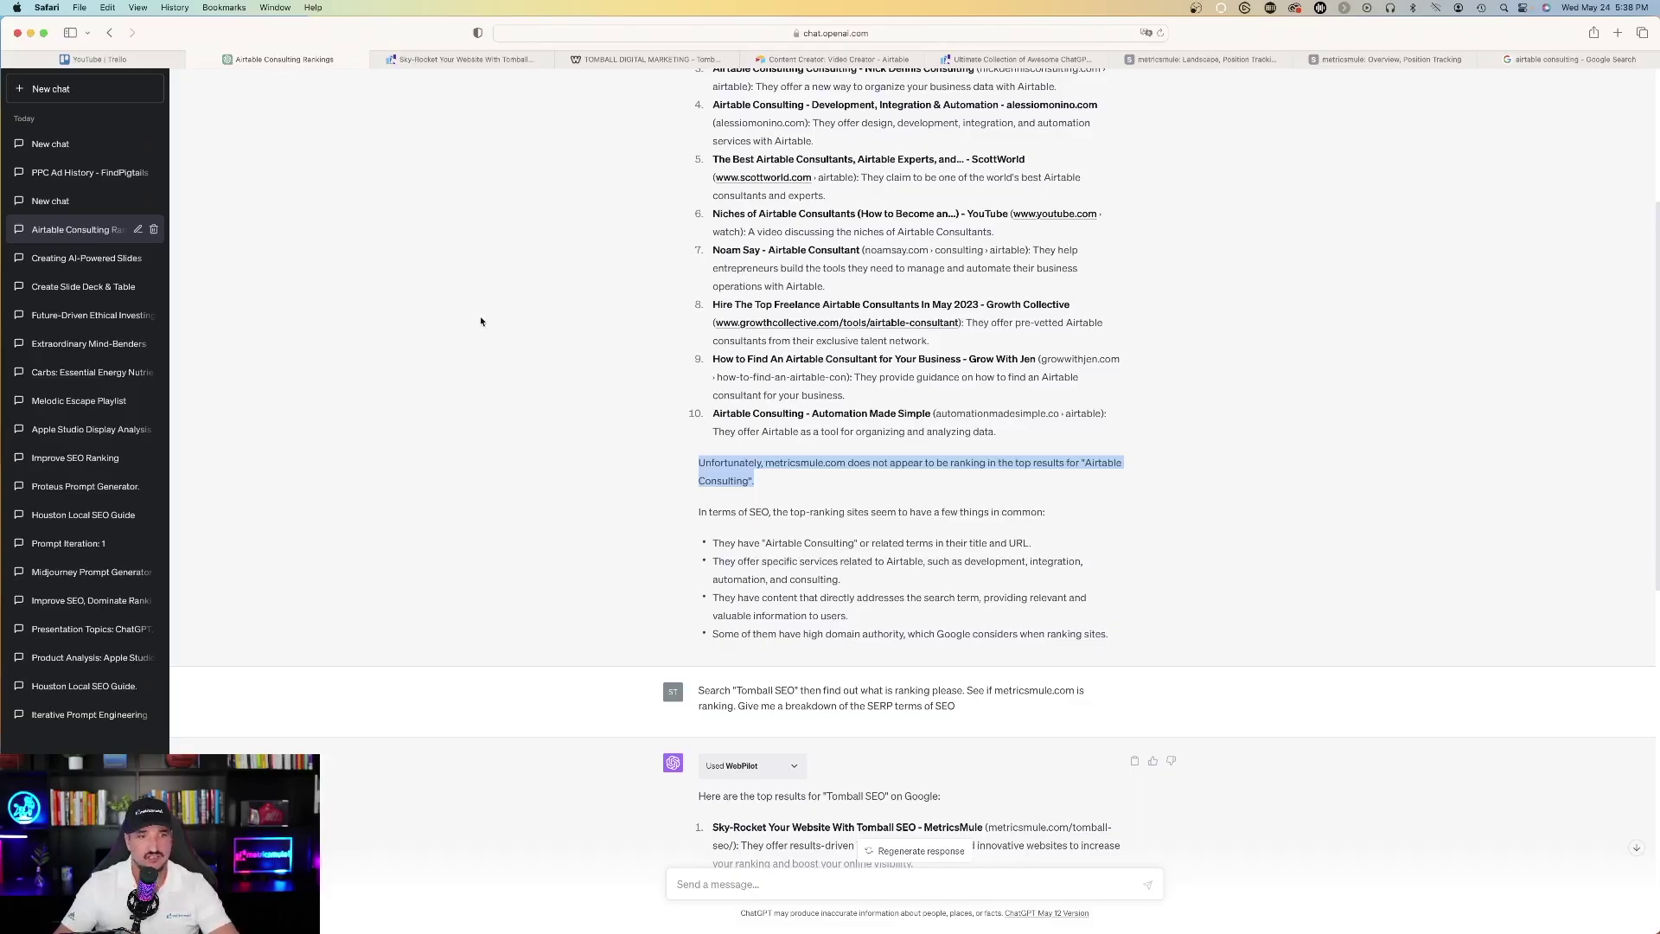
- Scroll down through the Airtable Consulting Rankings conversation
{"action": "scroll", "coordinate": [472, 321], "scroll_direction": "down", "scroll_amount": 1}
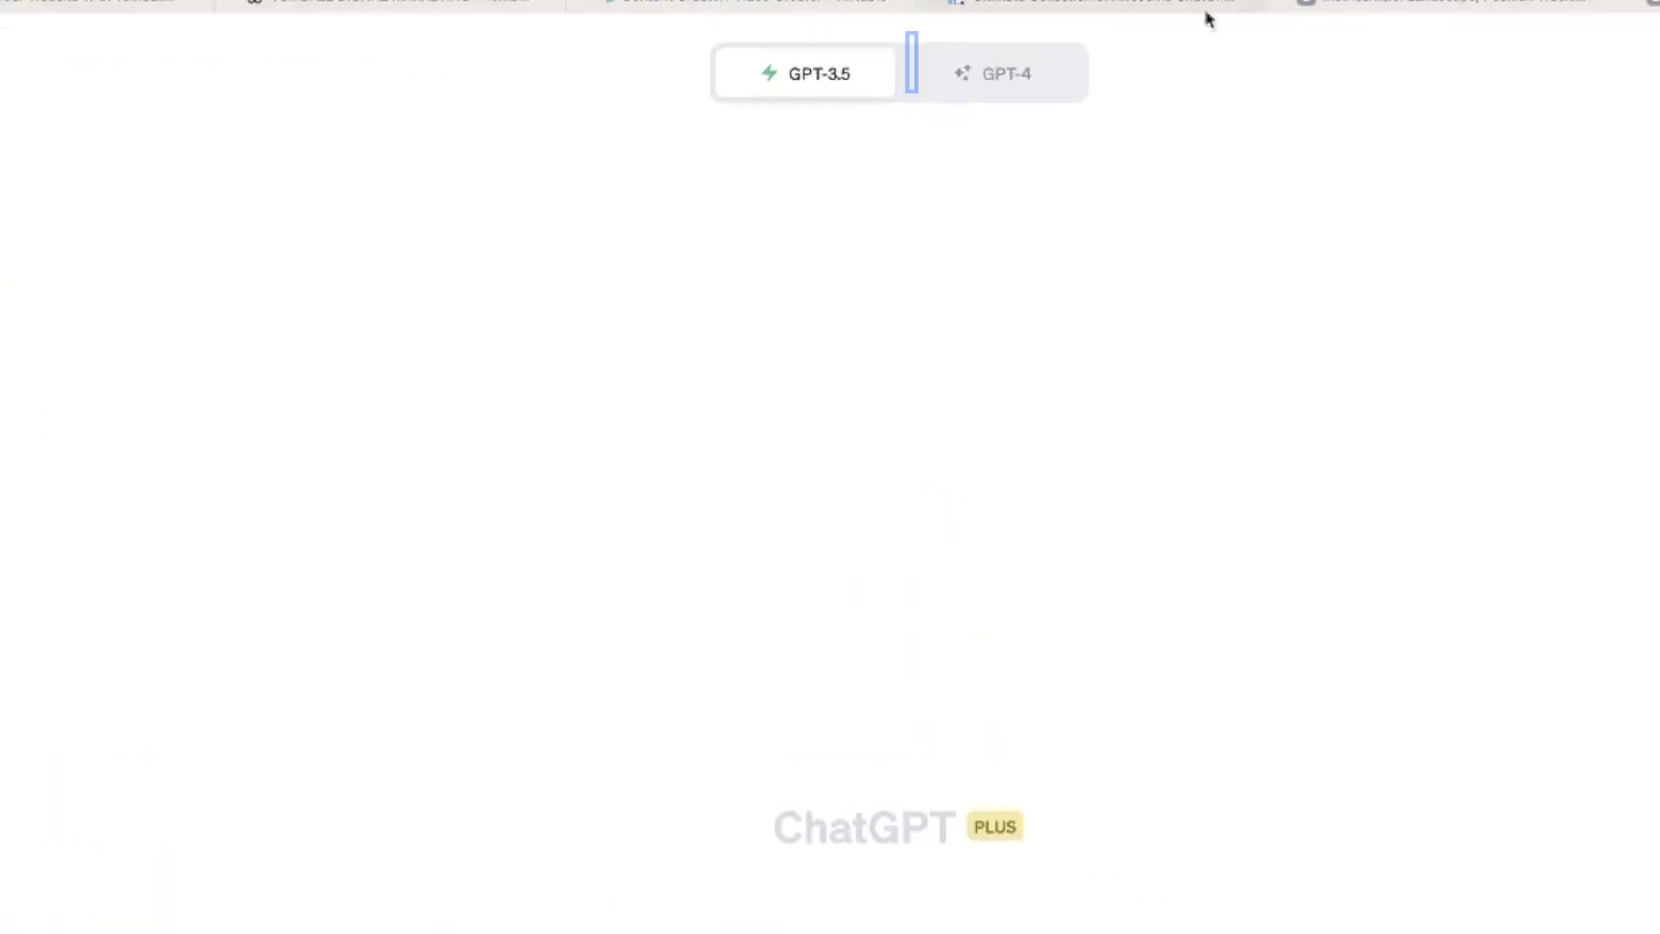
- Start a GPT-4 Plugins chat and send the findpigtails.com PPC ad history prompt
{"action": "left_click", "coordinate": [1029, 70]}
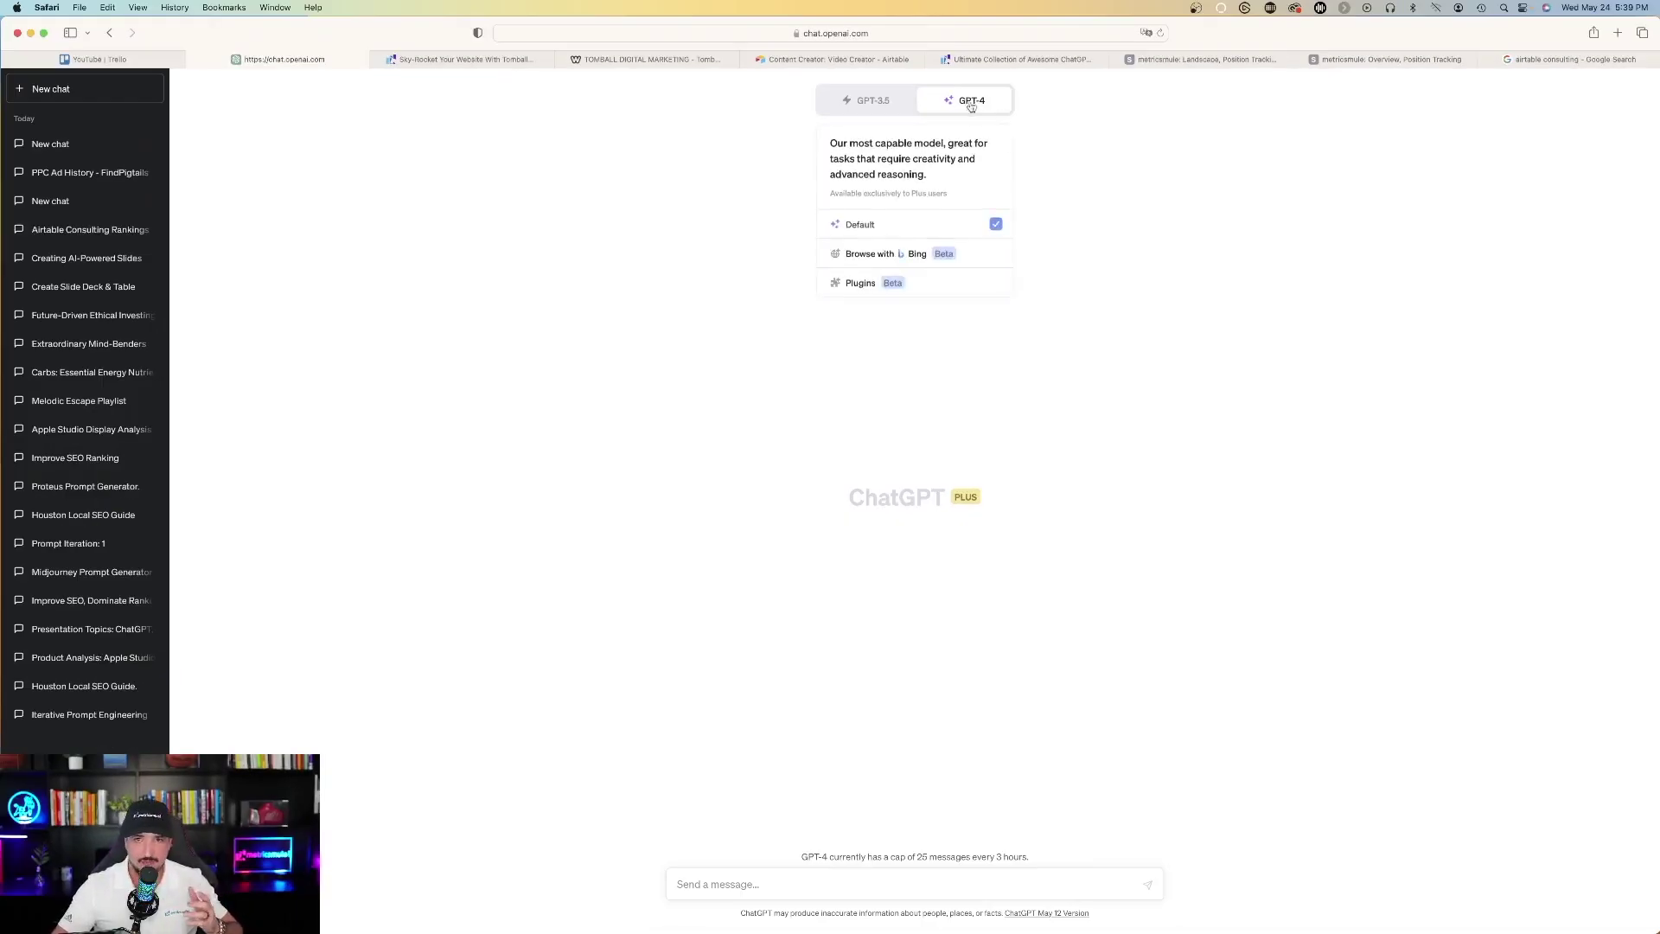
{"action": "left_click", "coordinate": [874, 283]}
{"action": "type", "text": "Please retrieve the latest PPC ad history for the domain https://findpigtails.com I also want to see the body of the ads."}
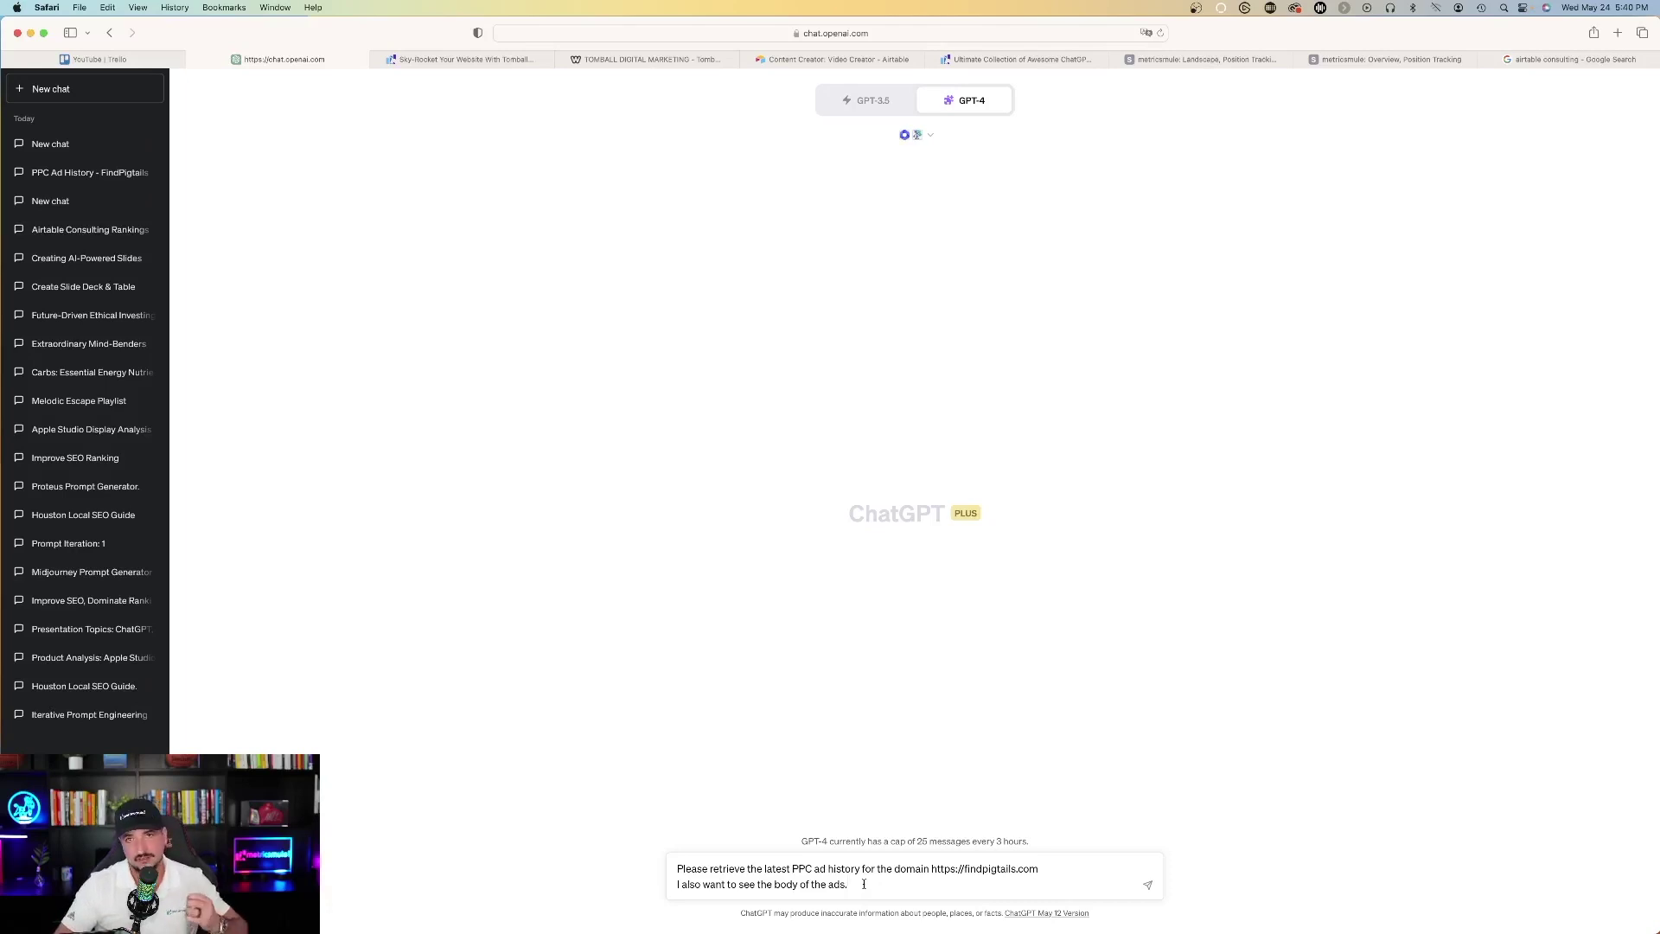
{"action": "key", "text": "Return"}
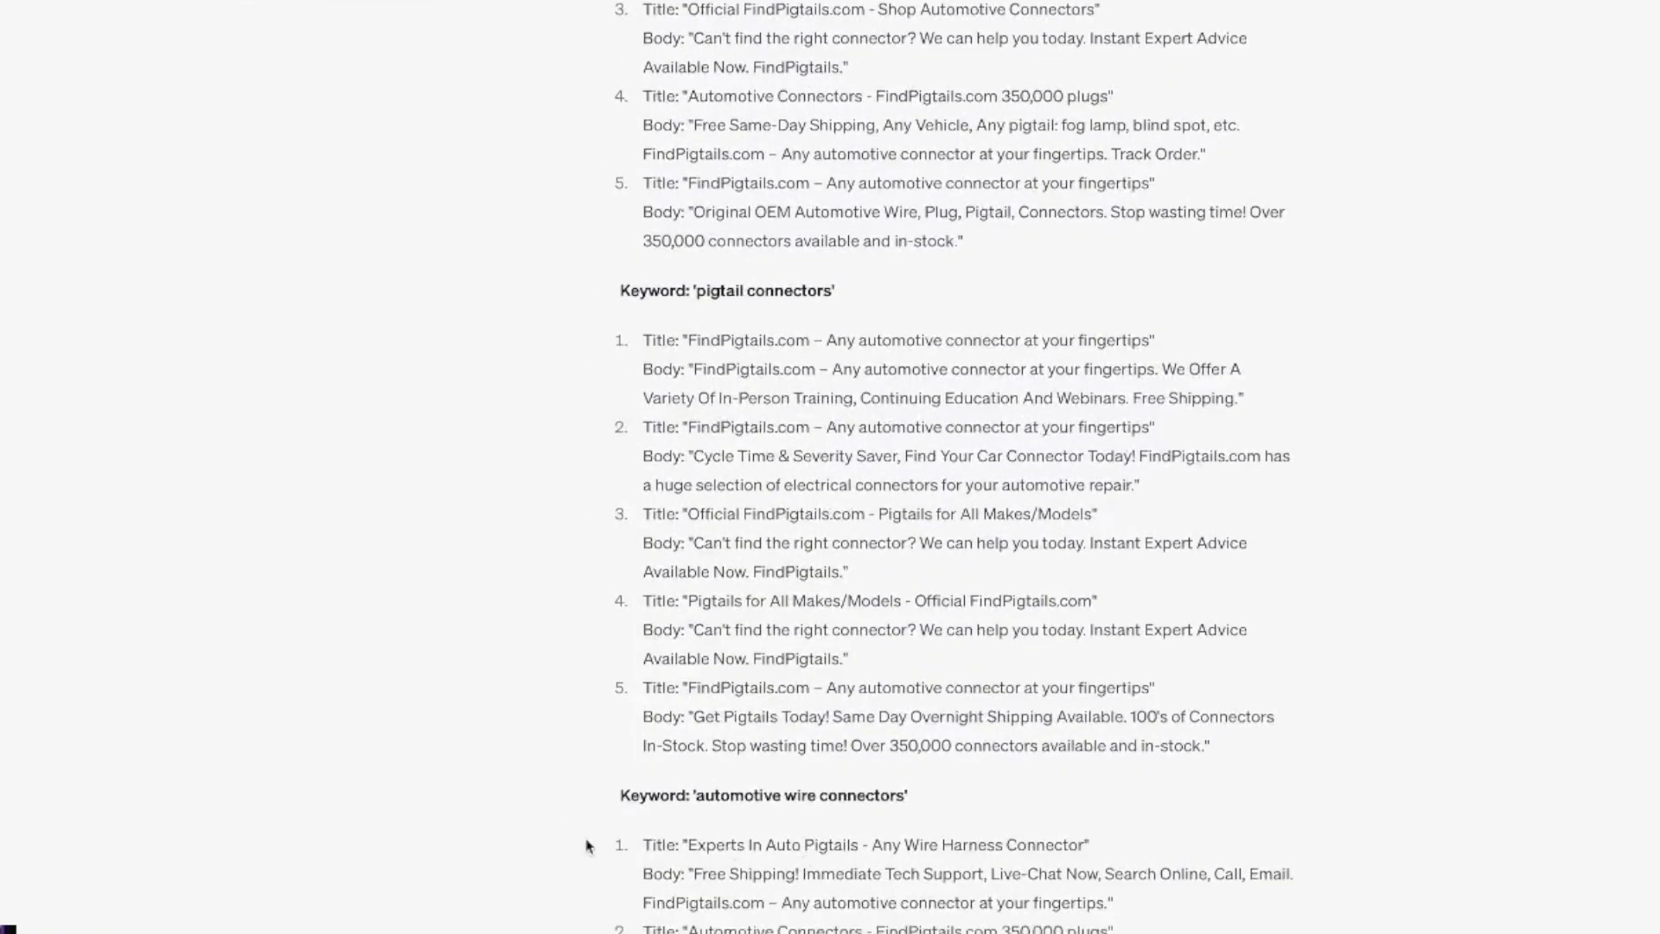
- Review the FindPigtails ad titles and bodies, then enable Plugins for GPT-4
{"action": "scroll", "coordinate": [519, 463], "scroll_direction": "up", "scroll_amount": 5}
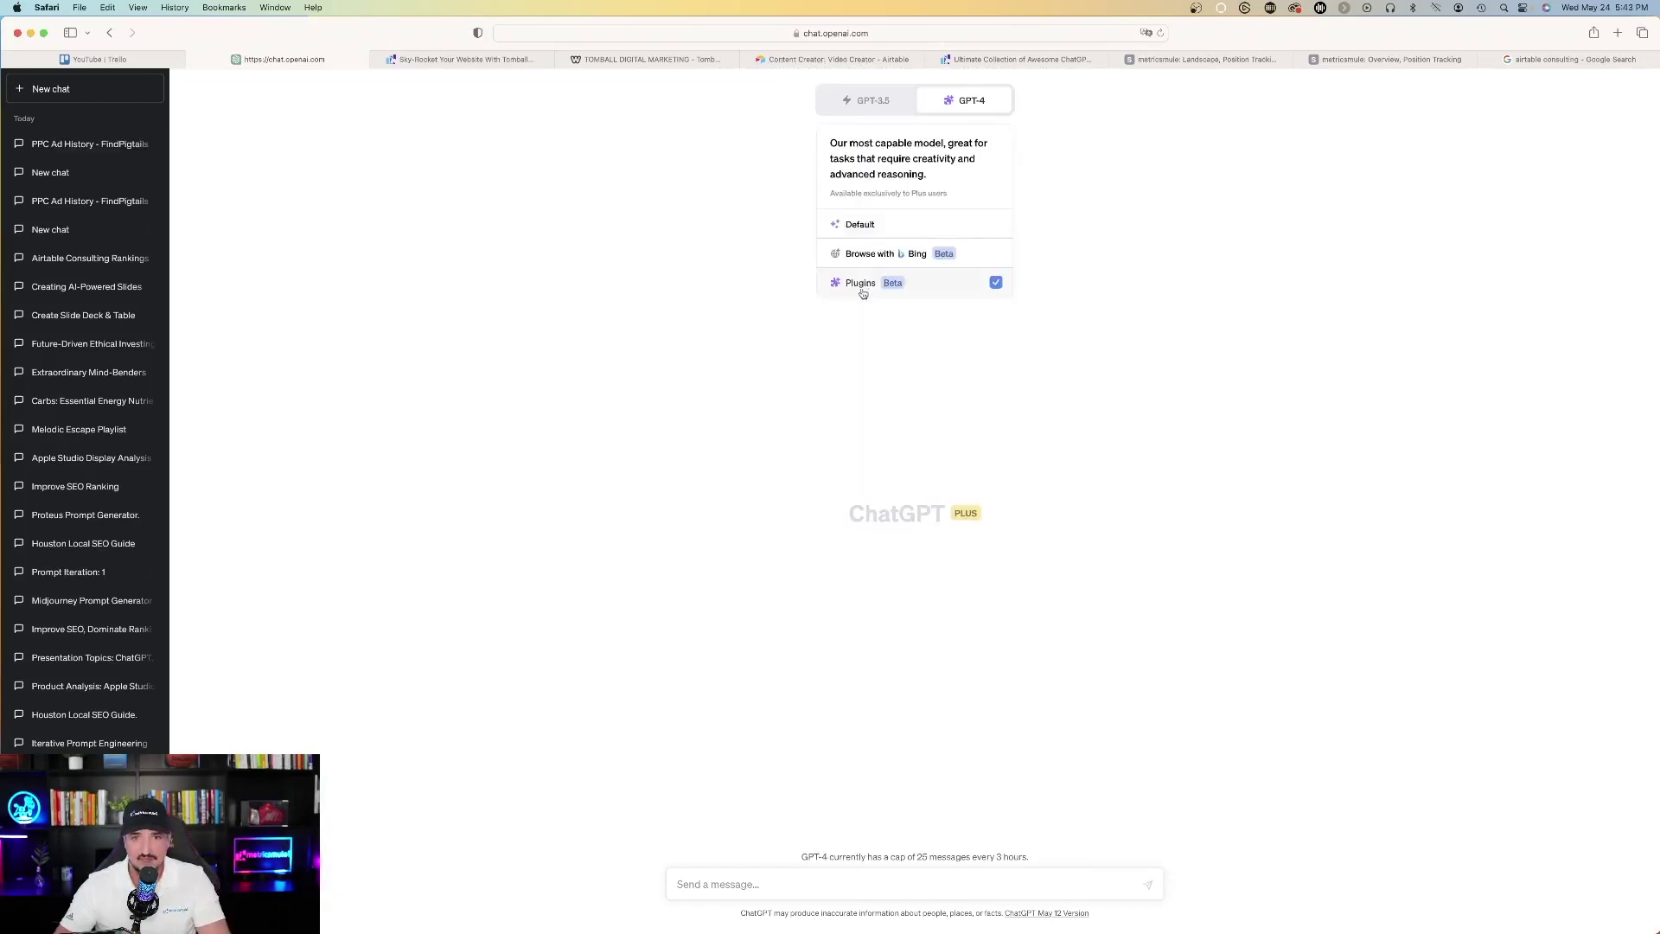
{"action": "left_click", "coordinate": [862, 292]}
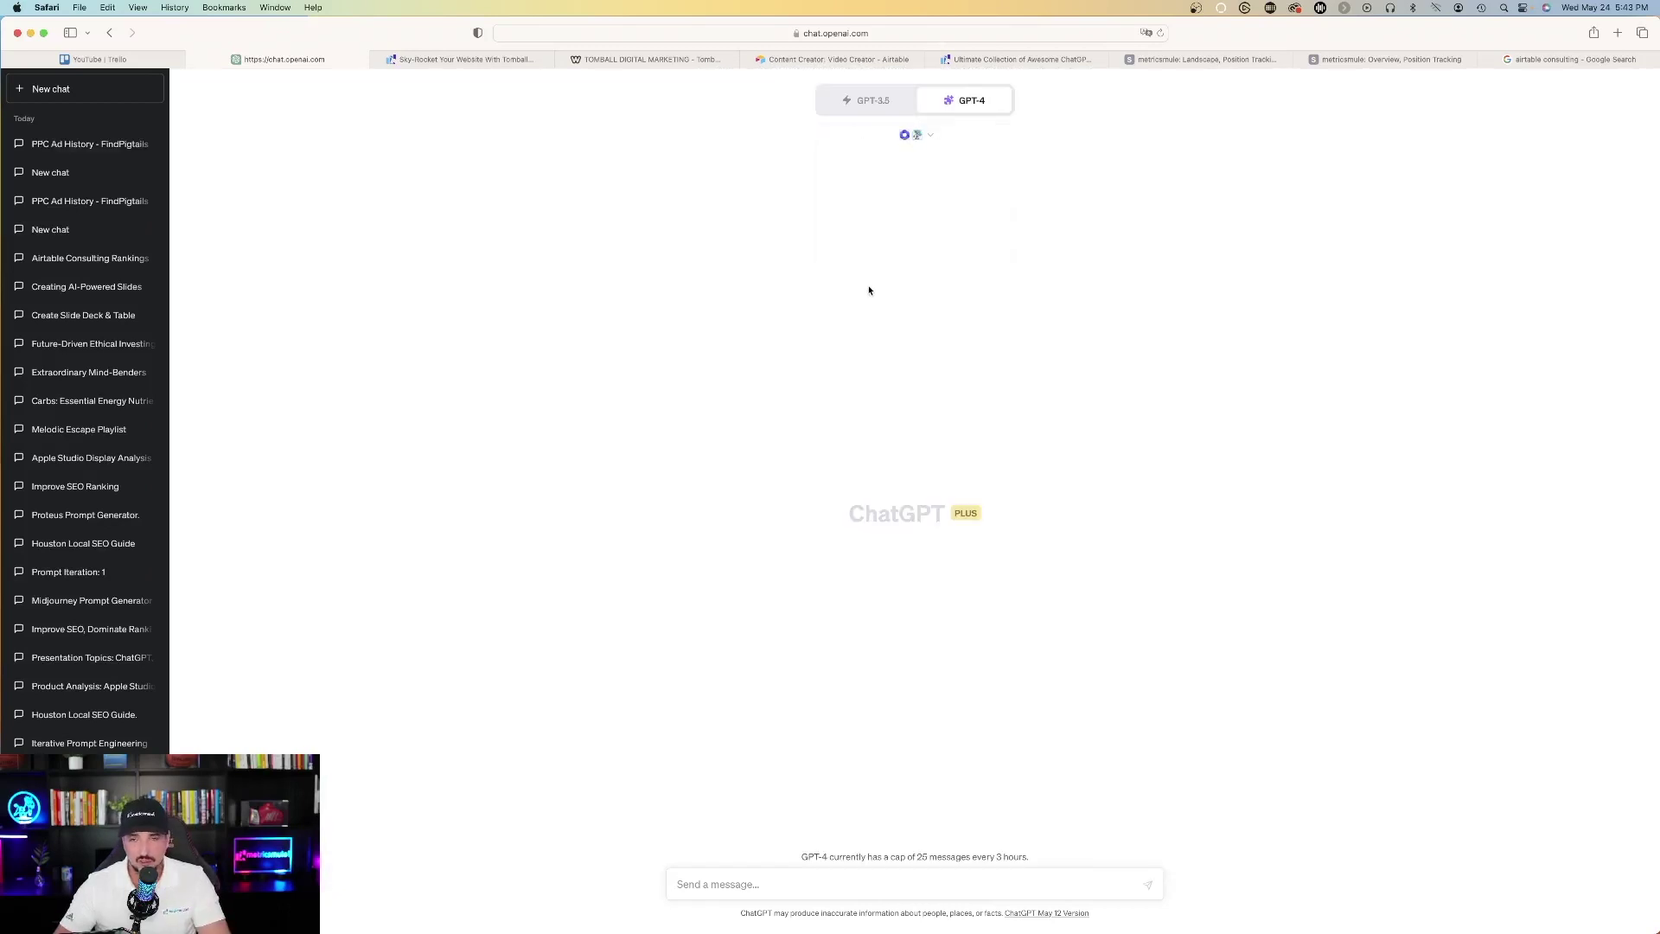
- Open the Plugin store from the plugin list and show its New listing
{"action": "left_click", "coordinate": [927, 135]}
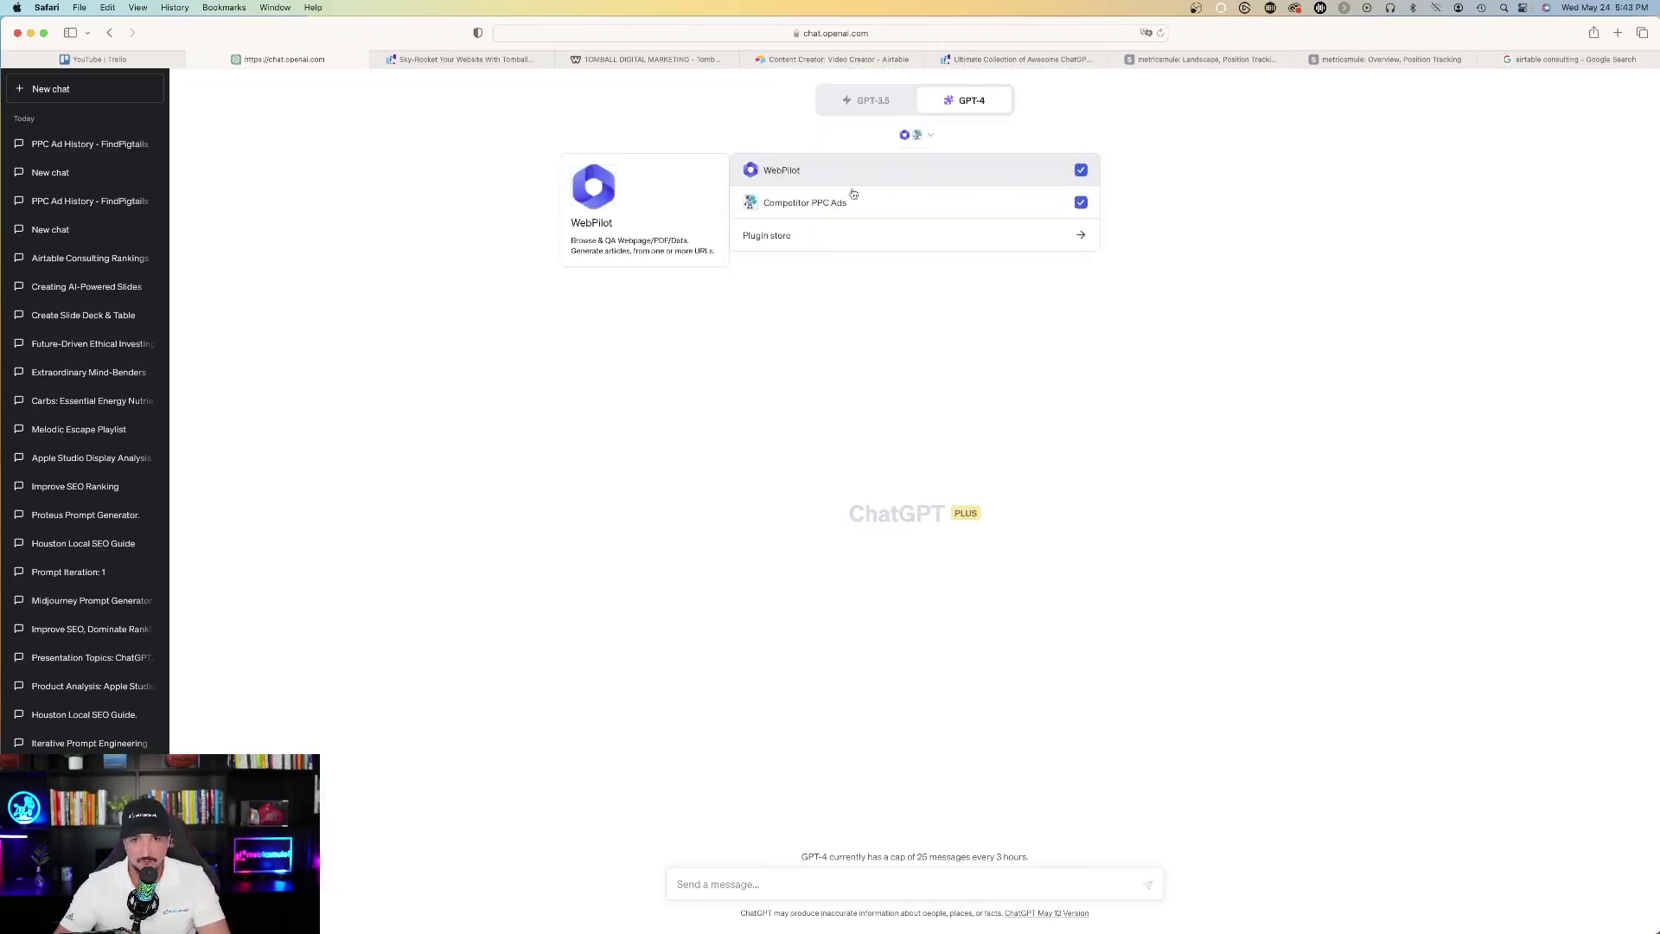
{"action": "left_click", "coordinate": [883, 240]}
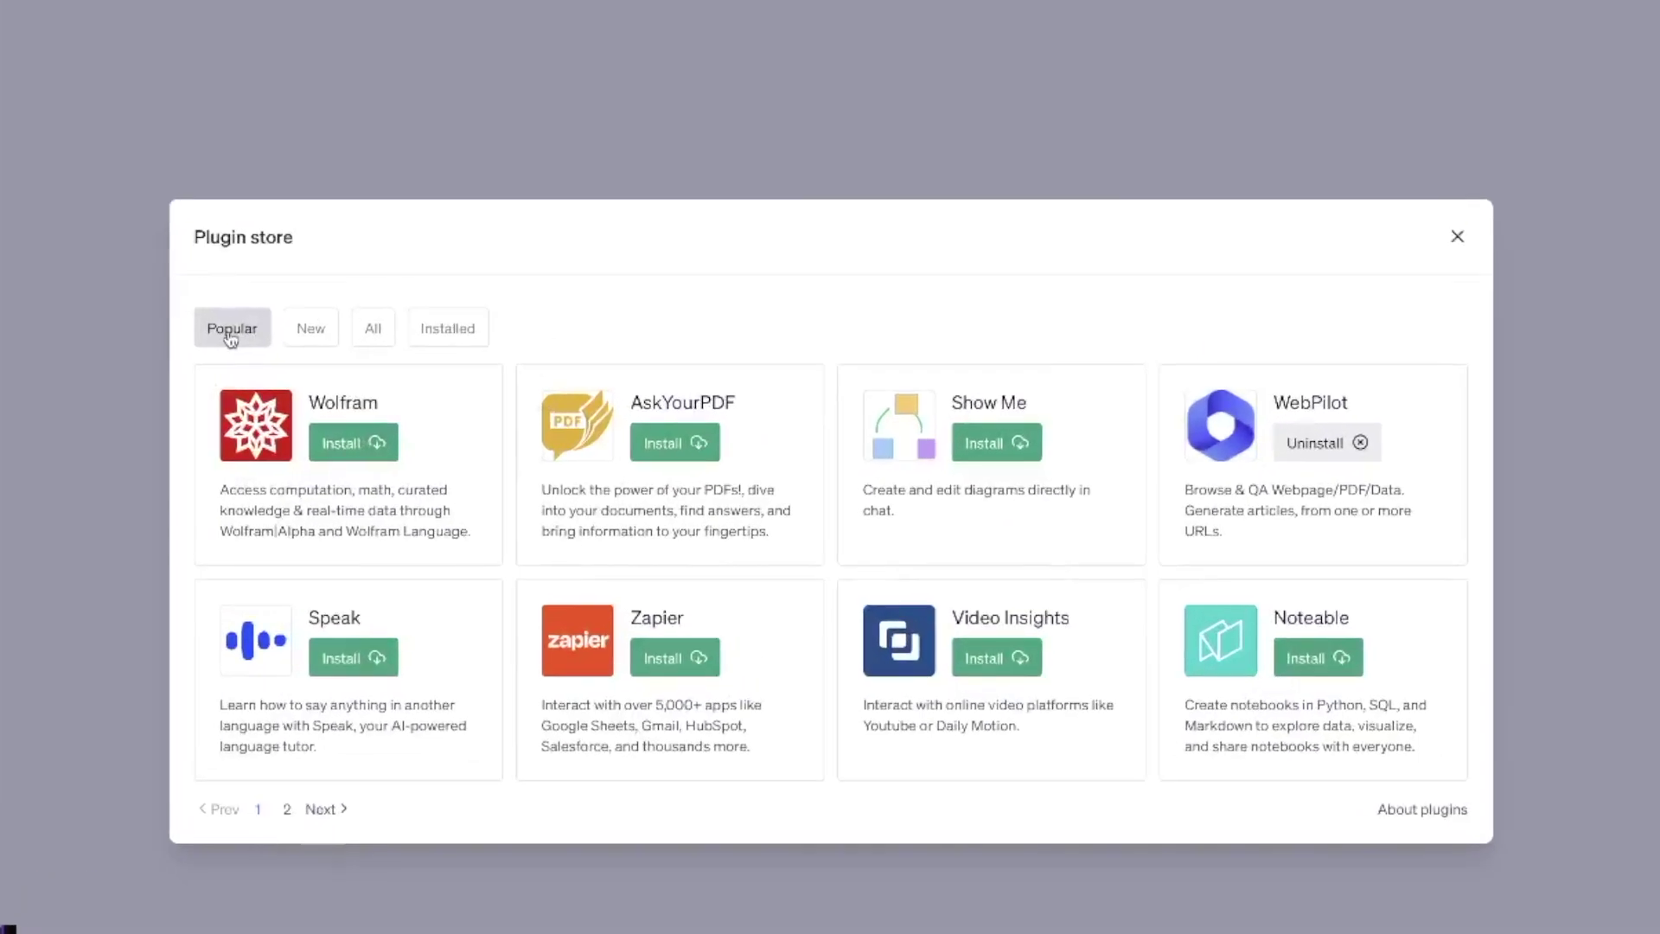
{"action": "left_click", "coordinate": [299, 335]}
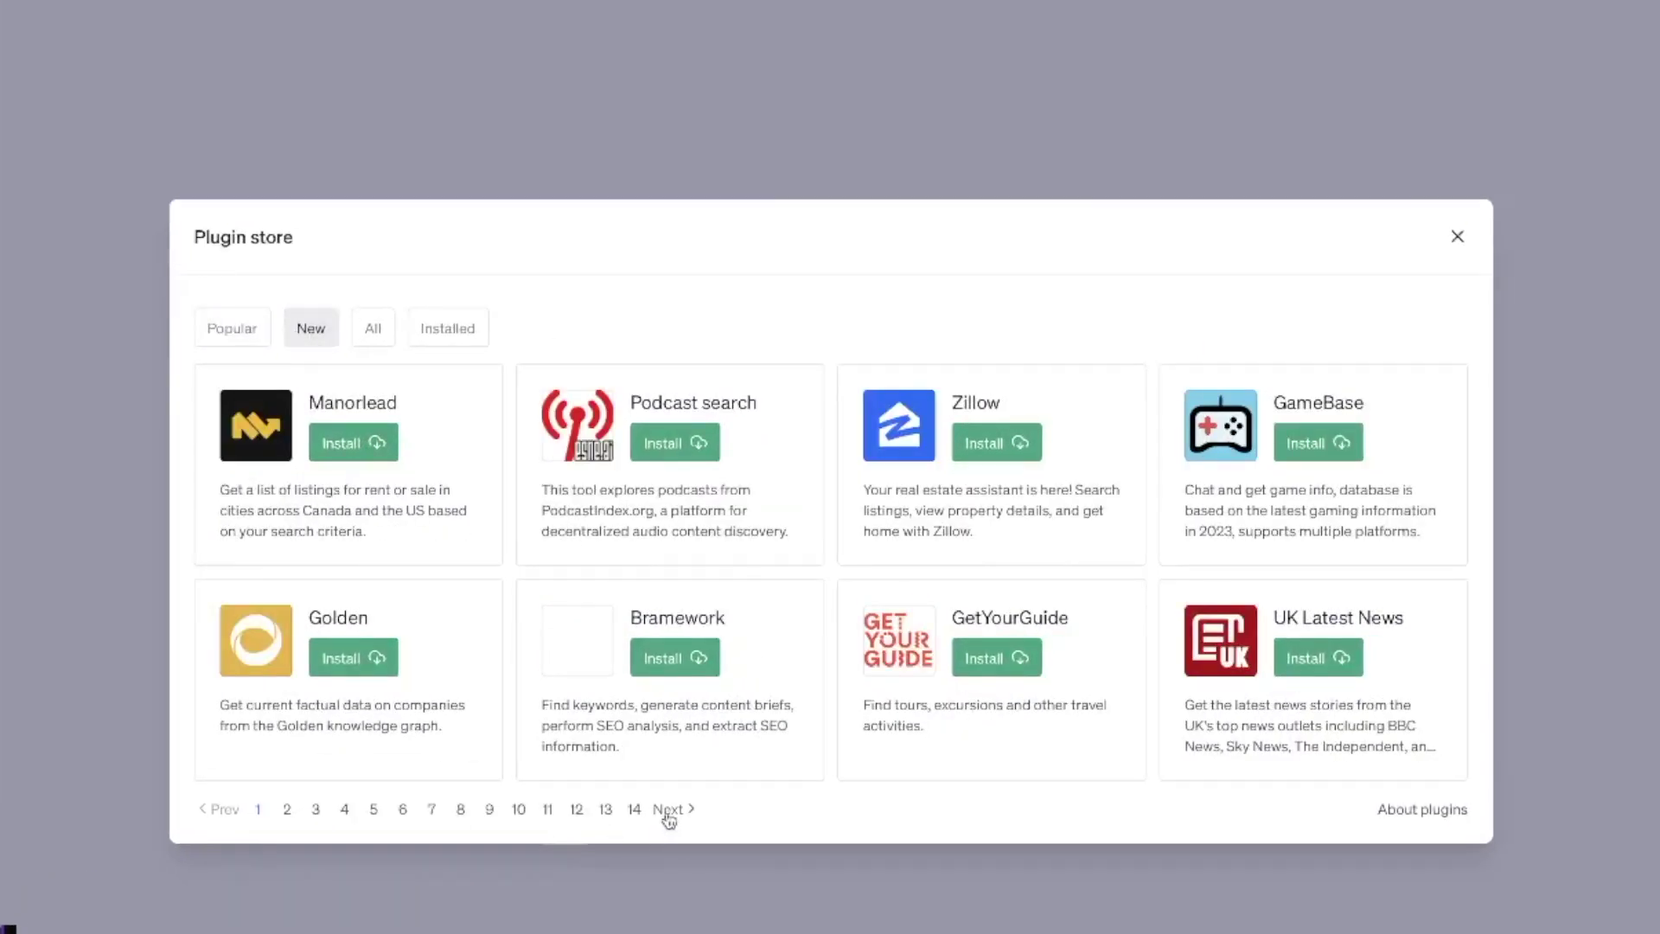